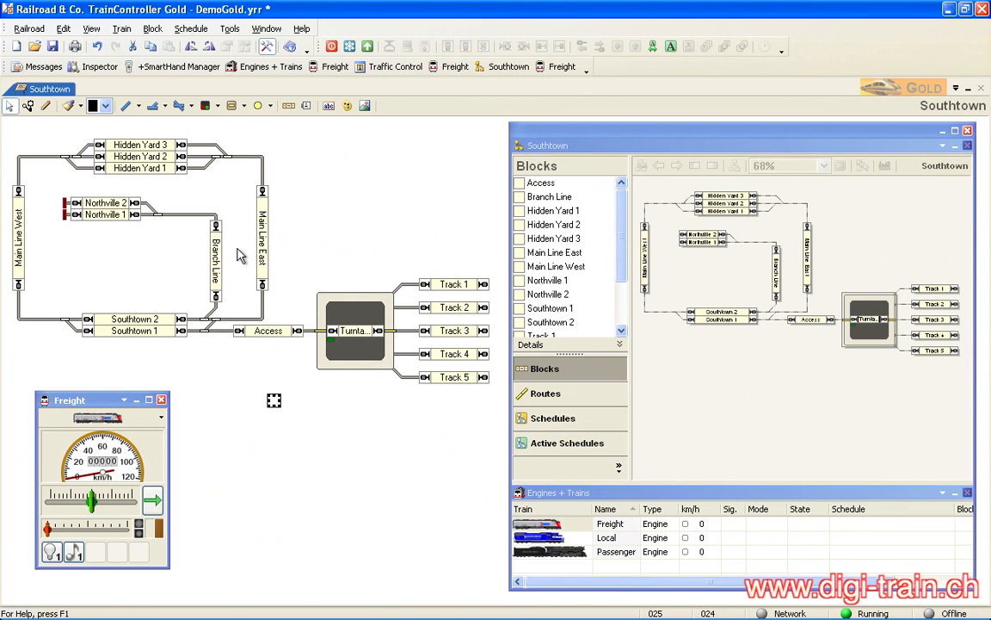
Place two push buttons, one above the other, below the Access block and name the upper one "commande automatique".
click(229, 110)
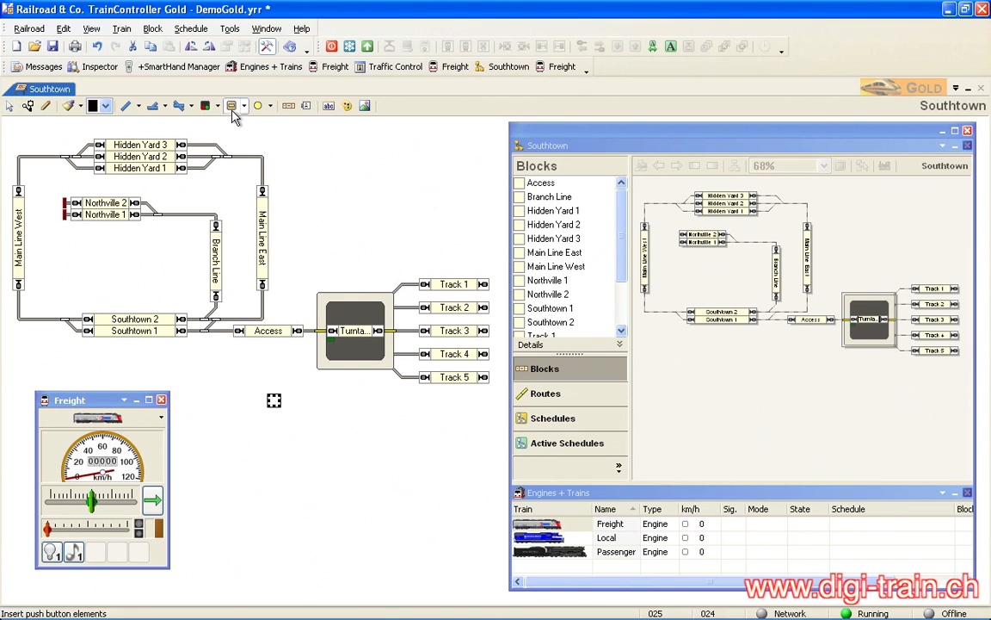
click(229, 390)
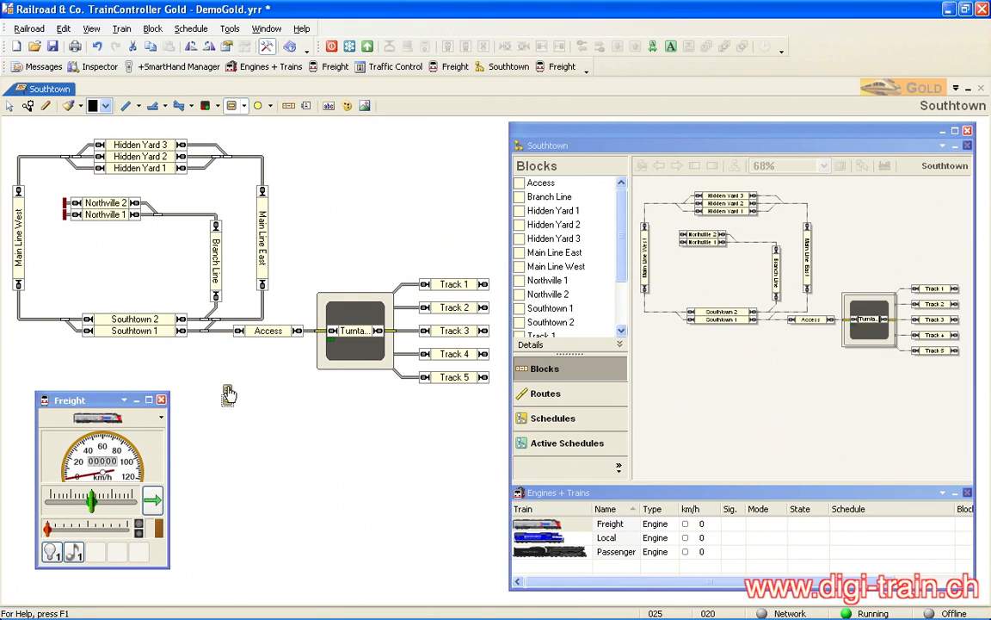
double_click(228, 392)
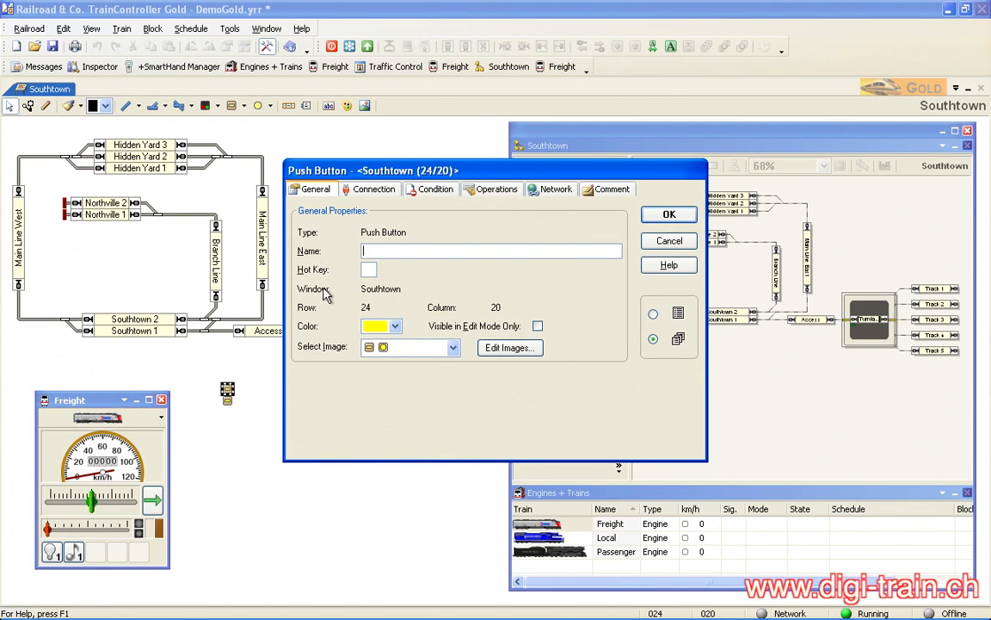
text(commande automatique)
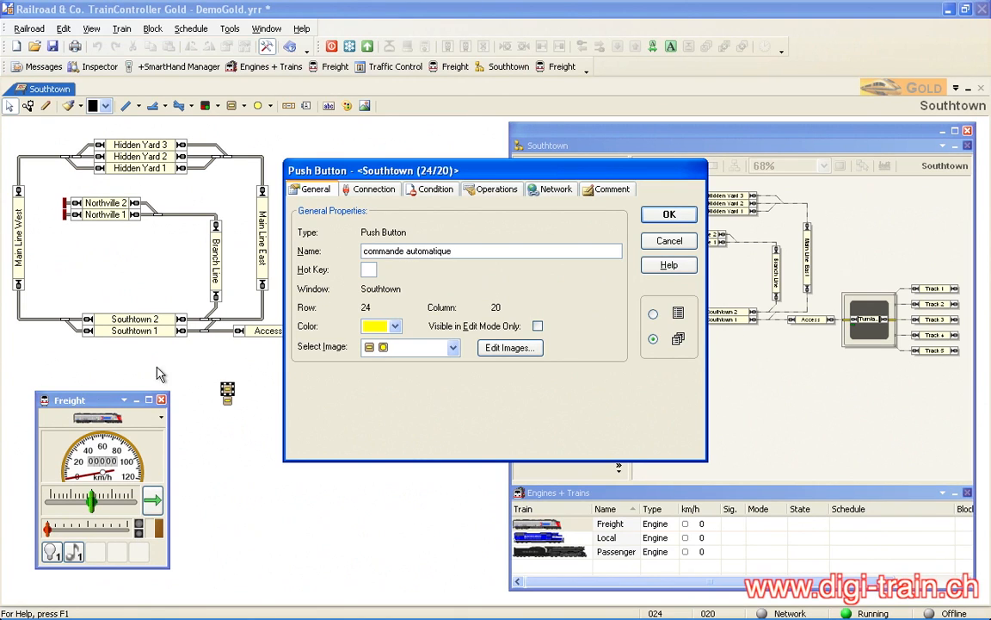
Name the lower push button "commande manuelle" and save its properties.
click(227, 401)
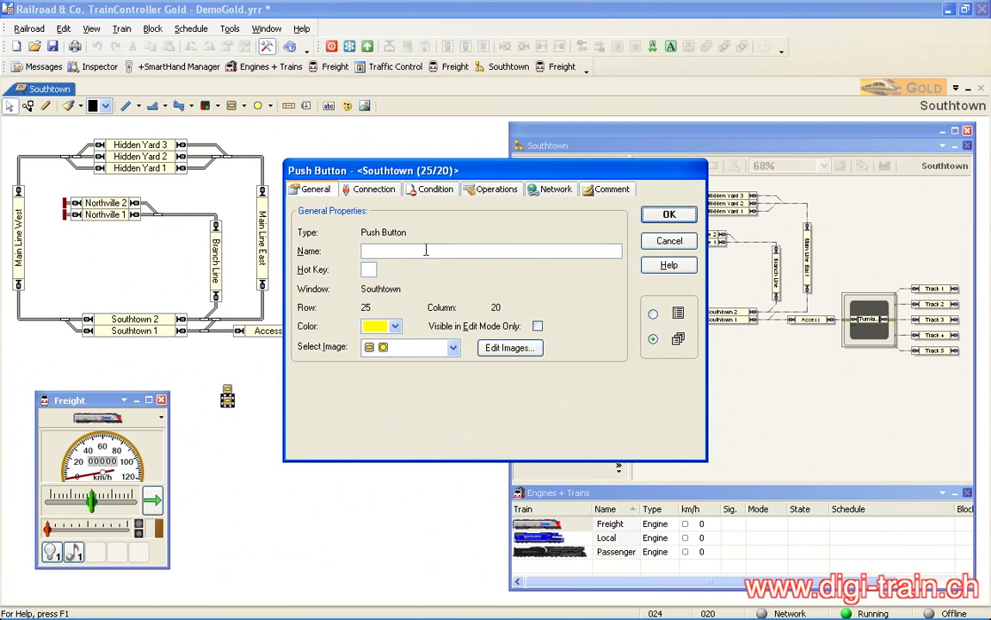
text(commande manuel)
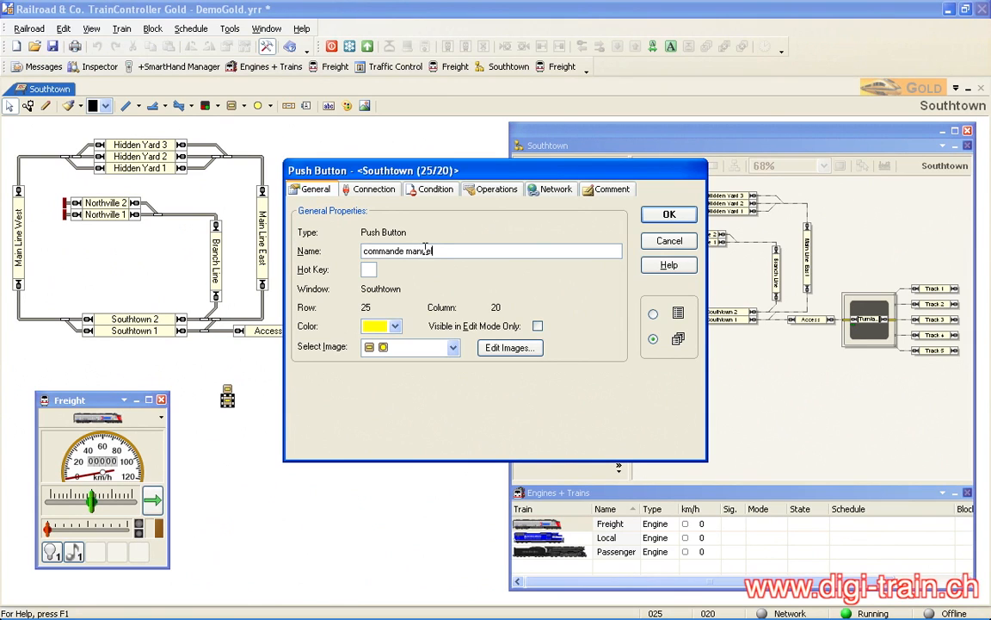
text(le)
click(666, 215)
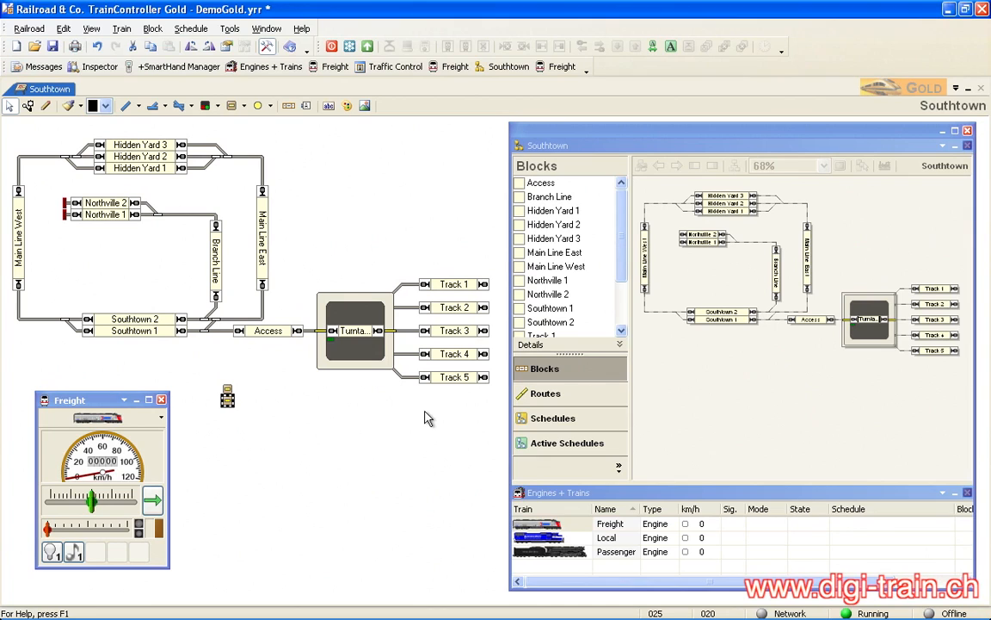
Display the Southtown dispatcher's schedules and view the Freight engine's information.
click(539, 417)
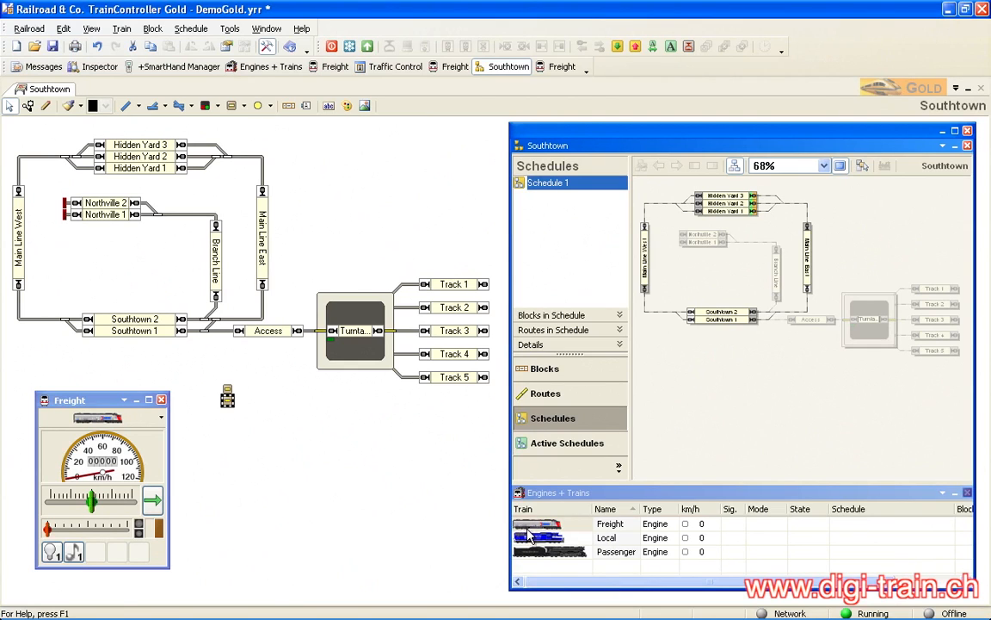
mouse_move(543, 529)
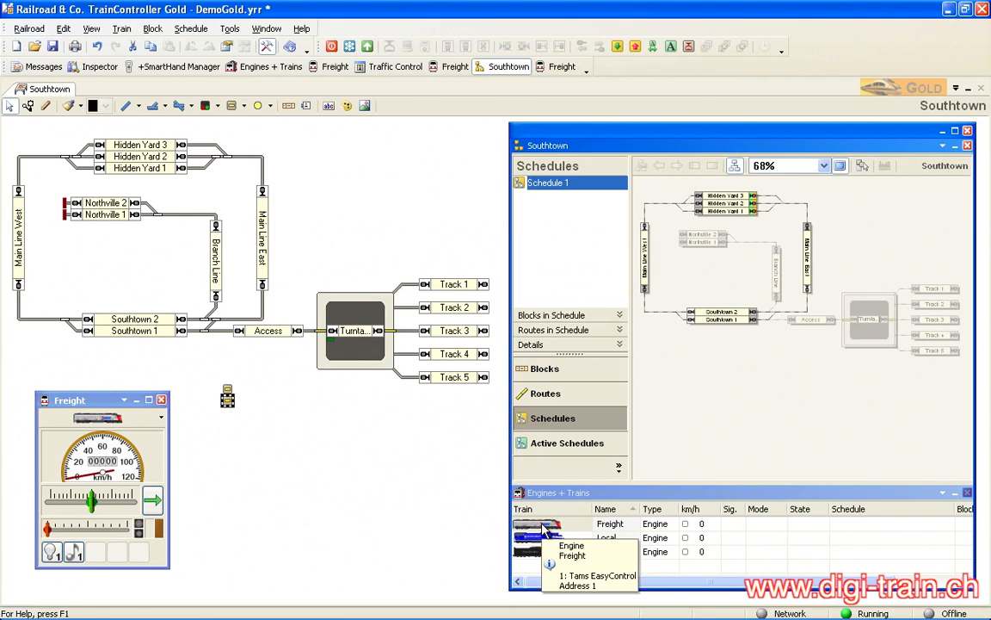
Add a Select Object system operation to the "commande automatique" push button.
click(267, 419)
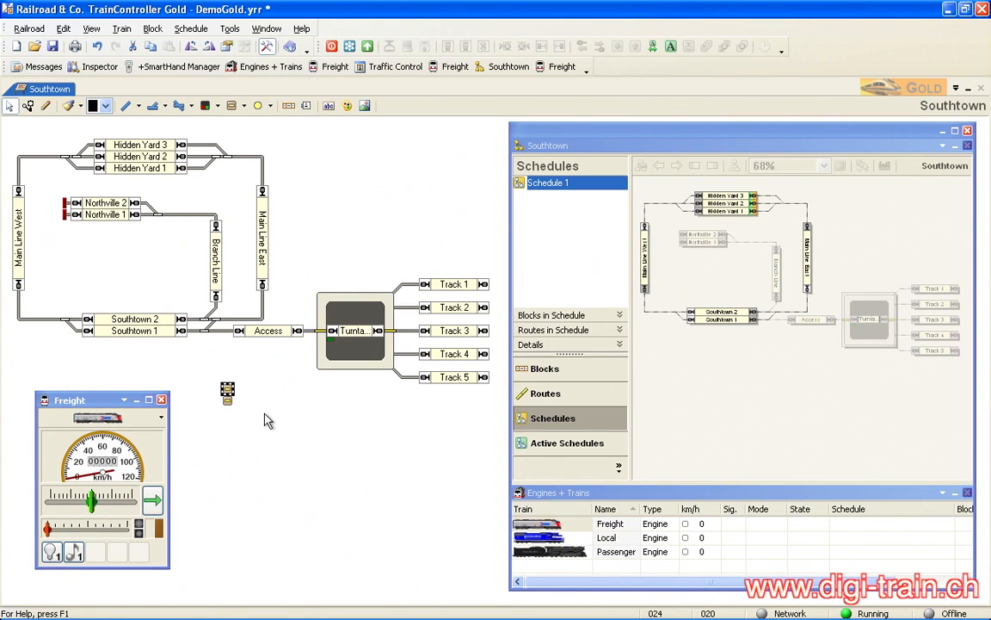
double_click(227, 390)
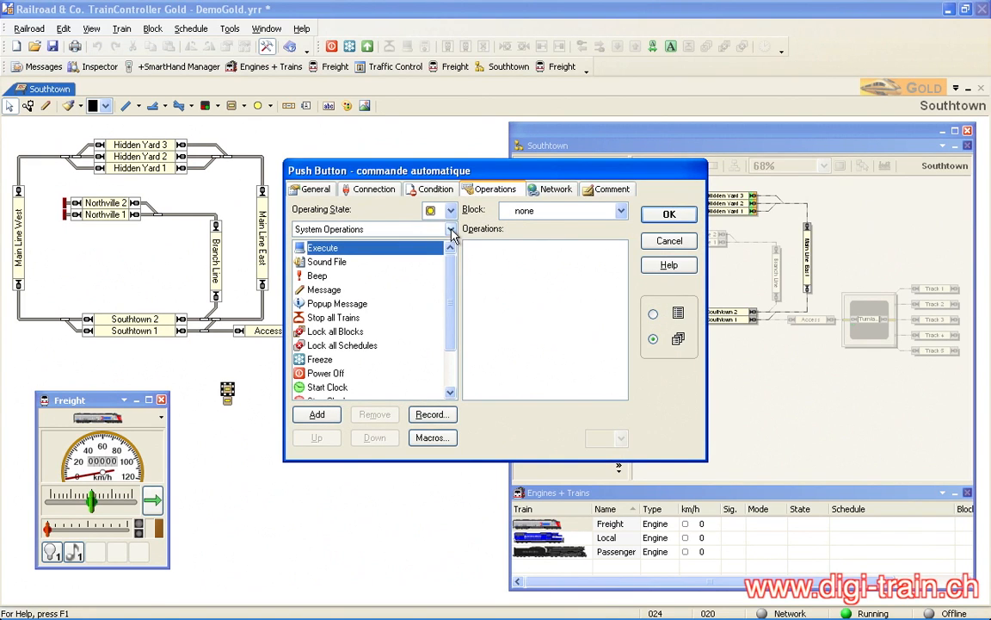
click(450, 230)
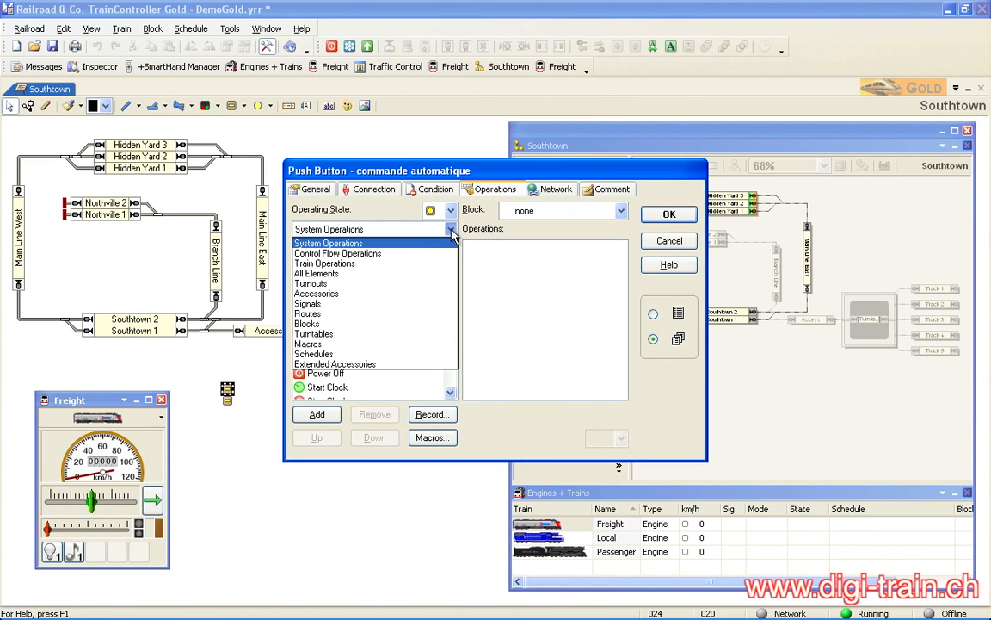
click(337, 245)
drag(454, 287, 456, 347)
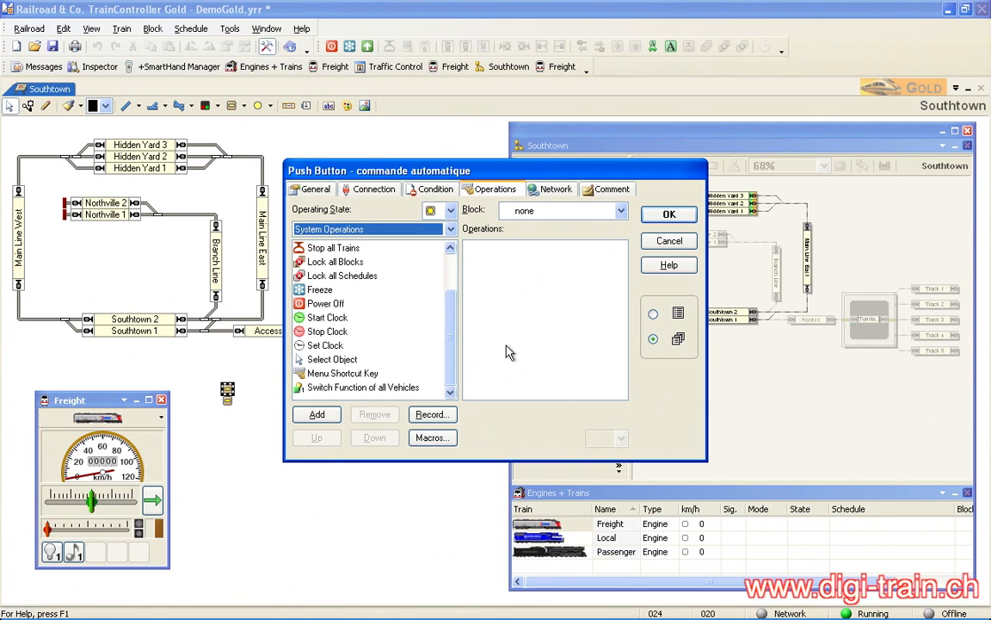
double_click(342, 361)
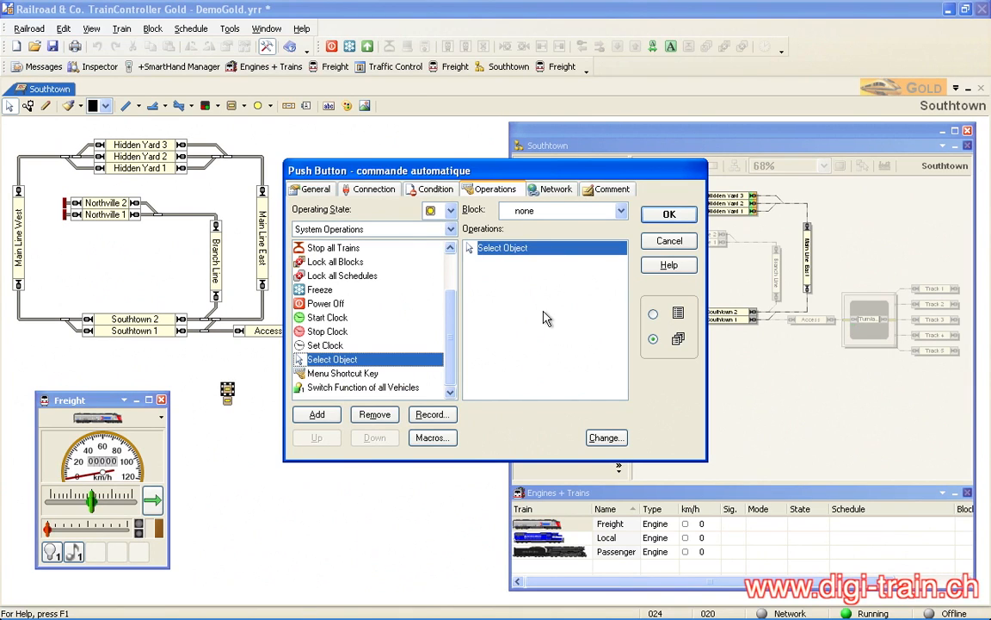
Set the Select Object operation's element to the Freight engine.
click(616, 440)
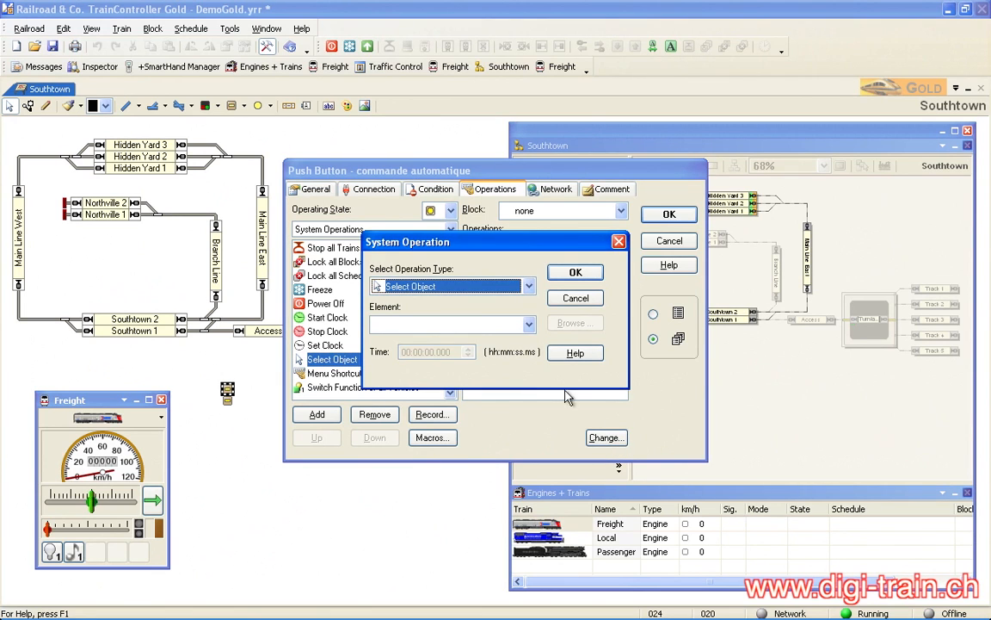
click(478, 323)
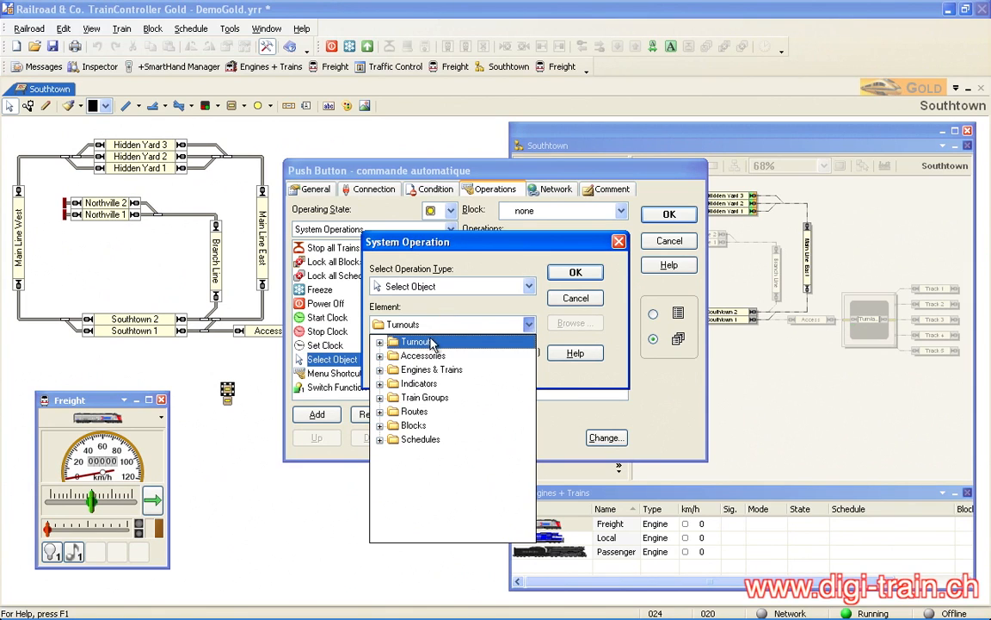
click(384, 370)
click(380, 370)
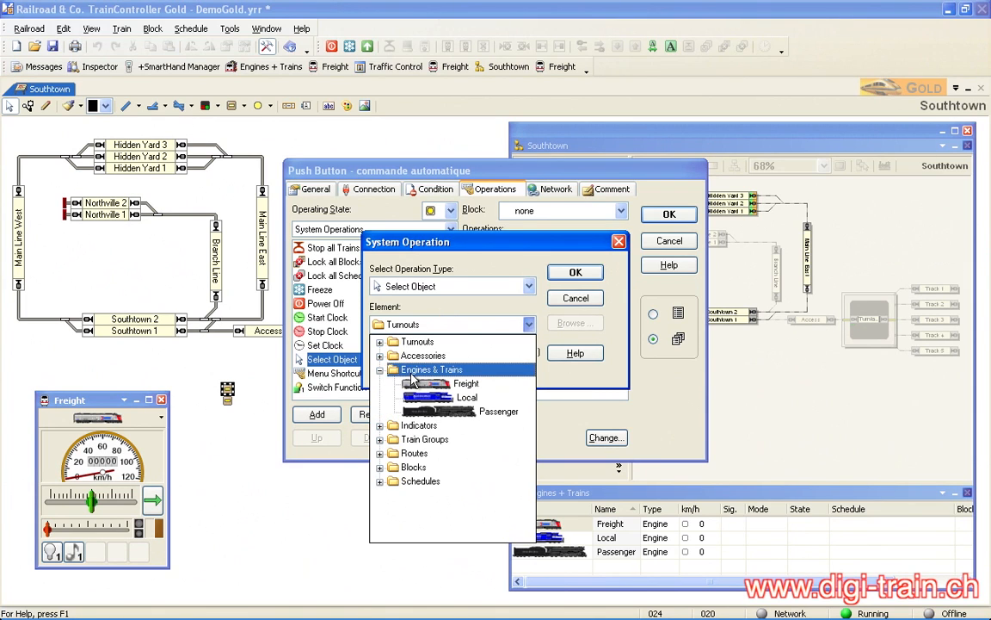
click(462, 385)
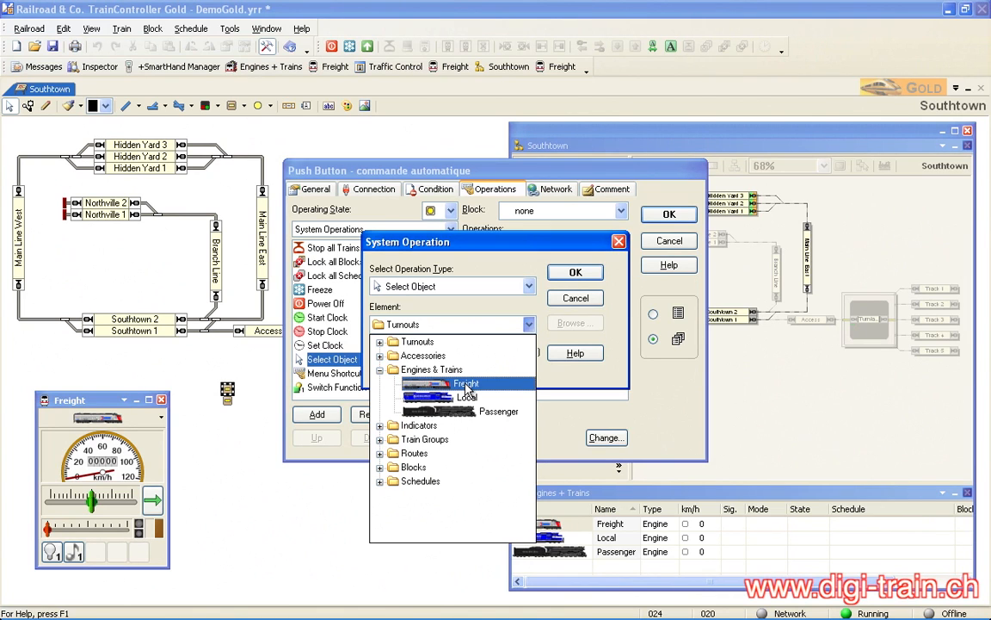
click(465, 385)
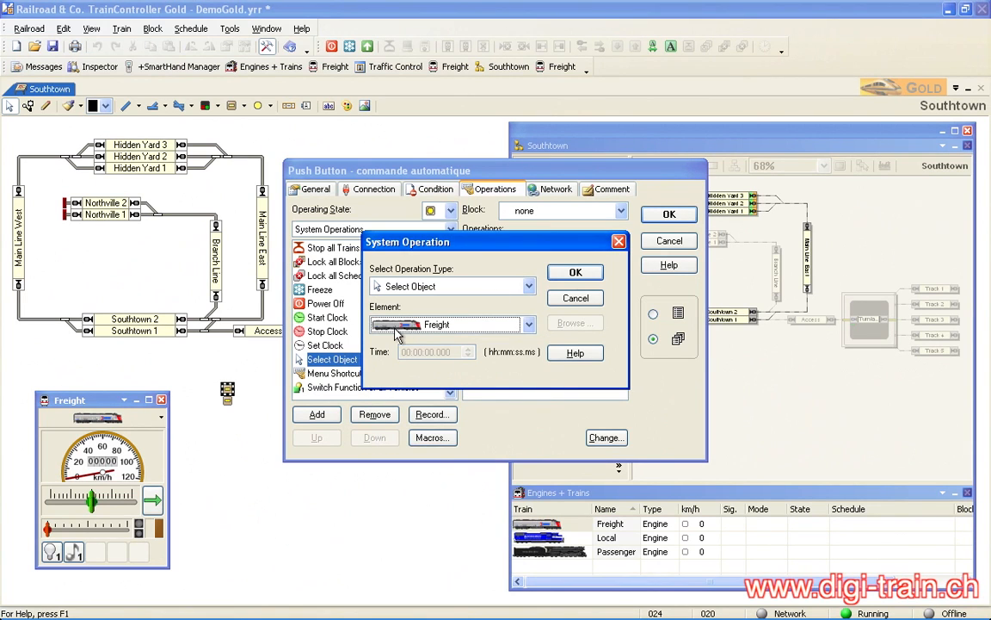
click(575, 273)
Add a Menu Shortcut Key operation after the Freight selection, leave its shortcut empty, and save the push button.
click(321, 375)
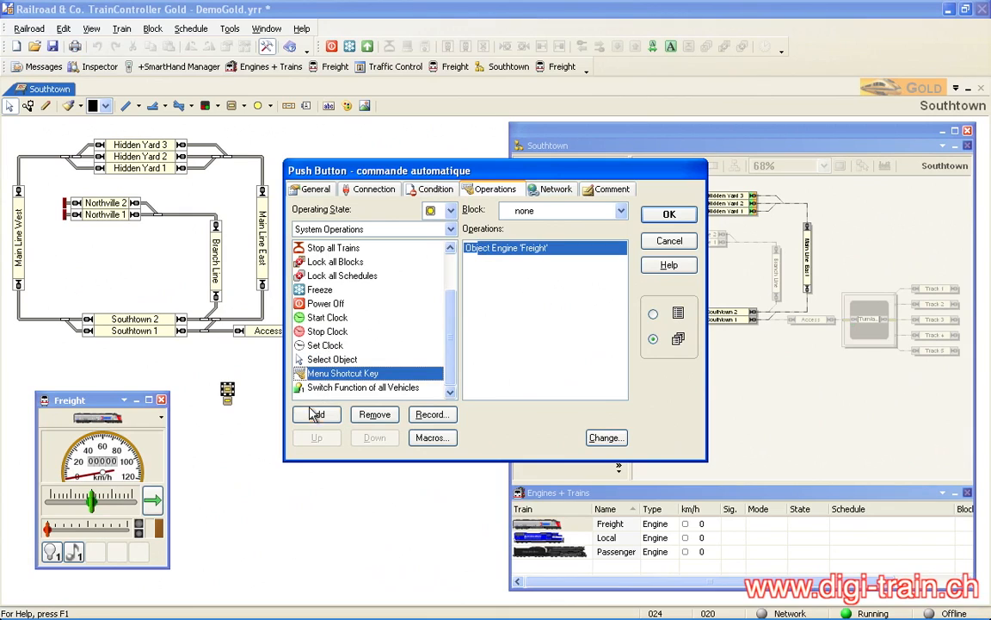
click(313, 416)
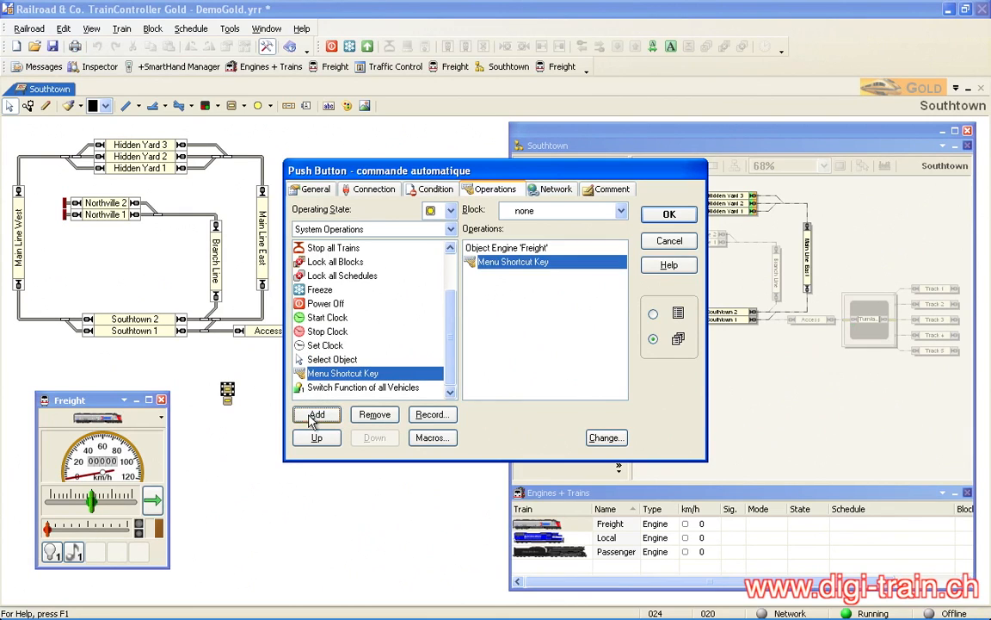
double_click(493, 265)
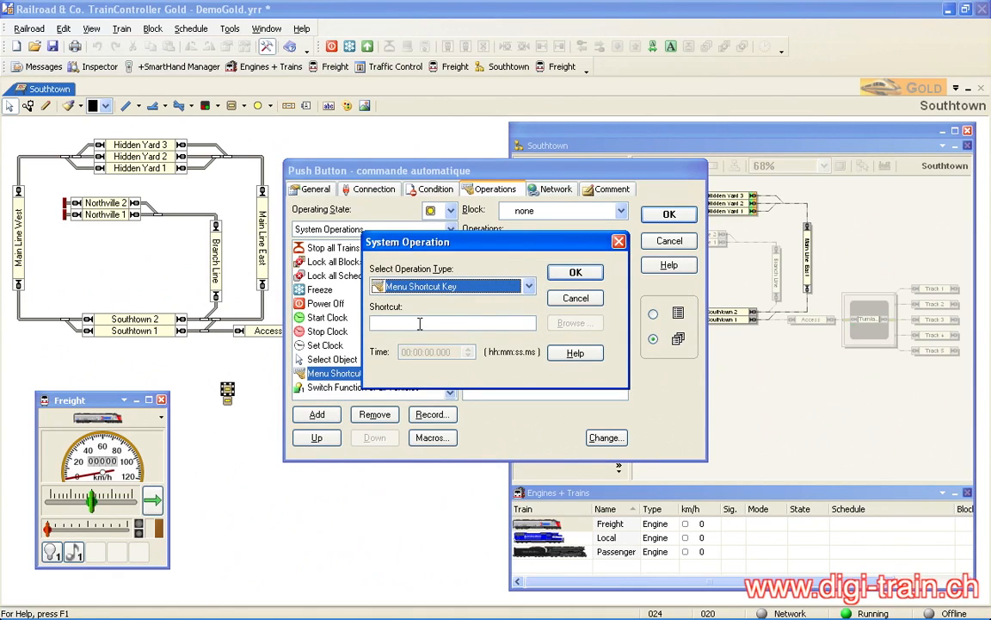
click(414, 322)
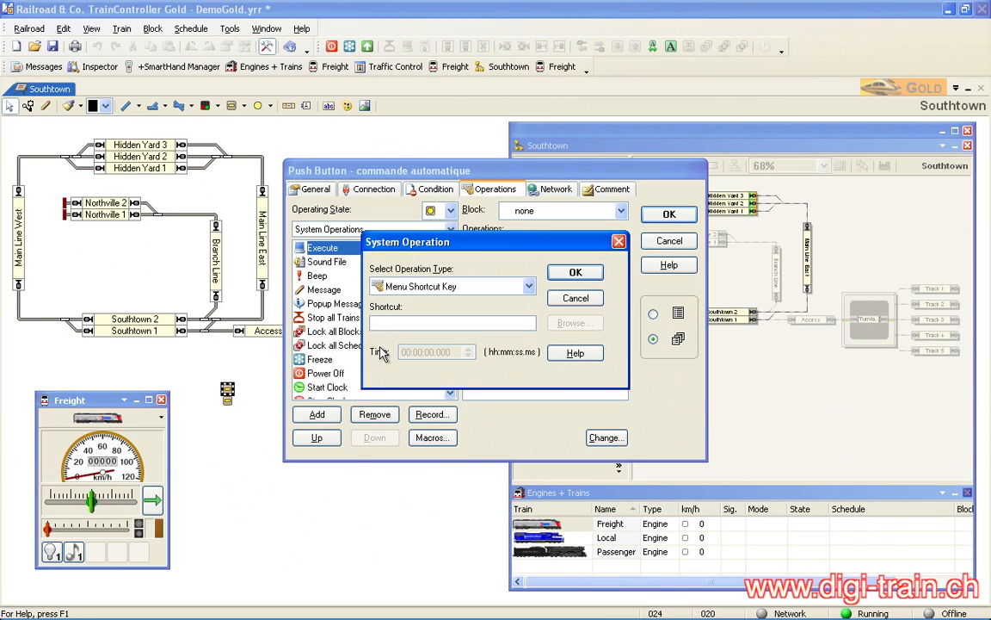
click(575, 273)
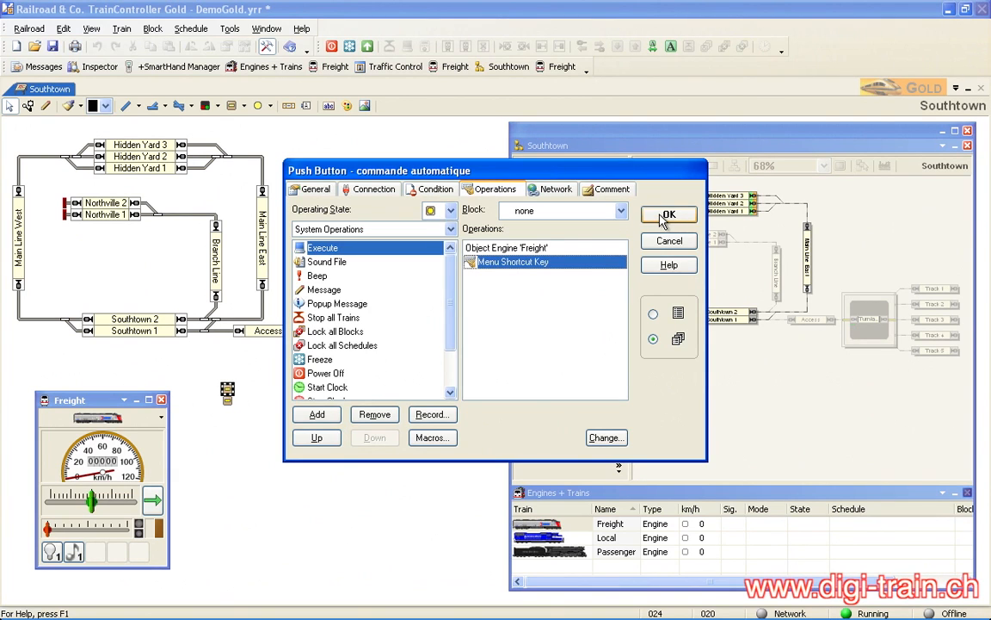
click(667, 215)
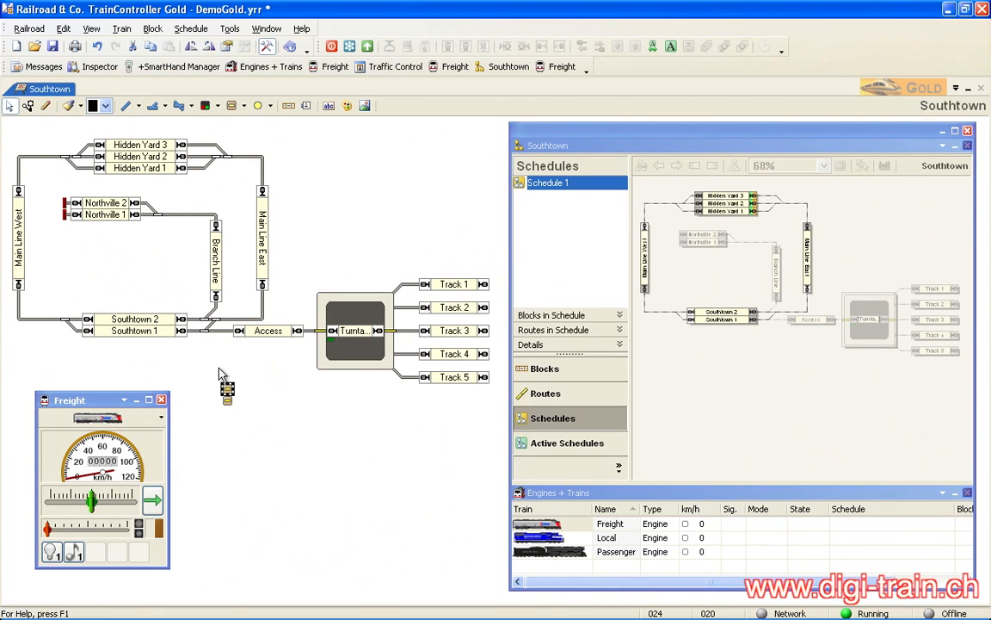
Open the keyboard shortcut customization and list the commands of the Train category.
click(96, 32)
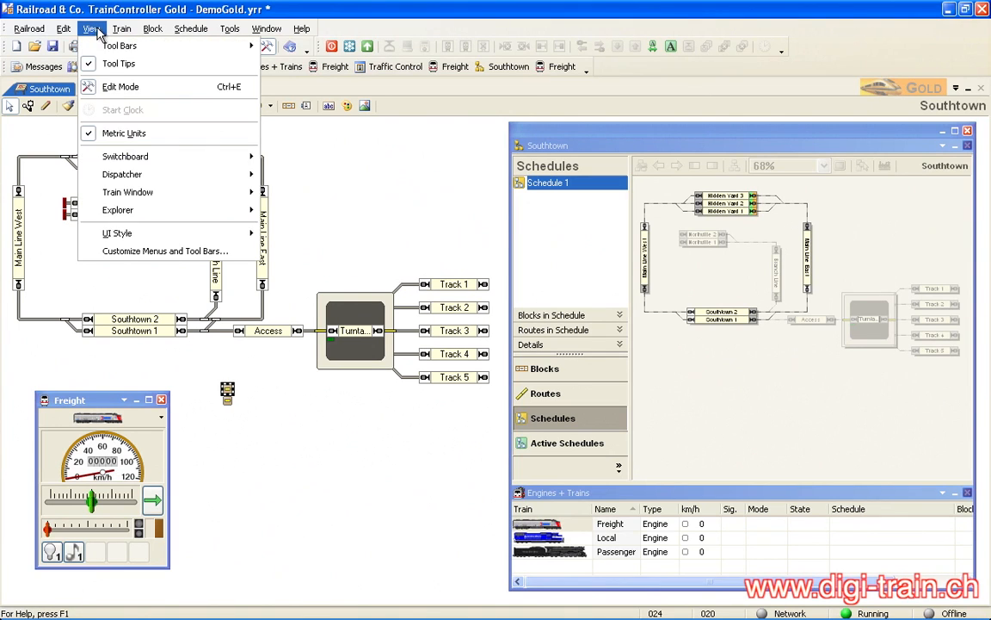
click(93, 252)
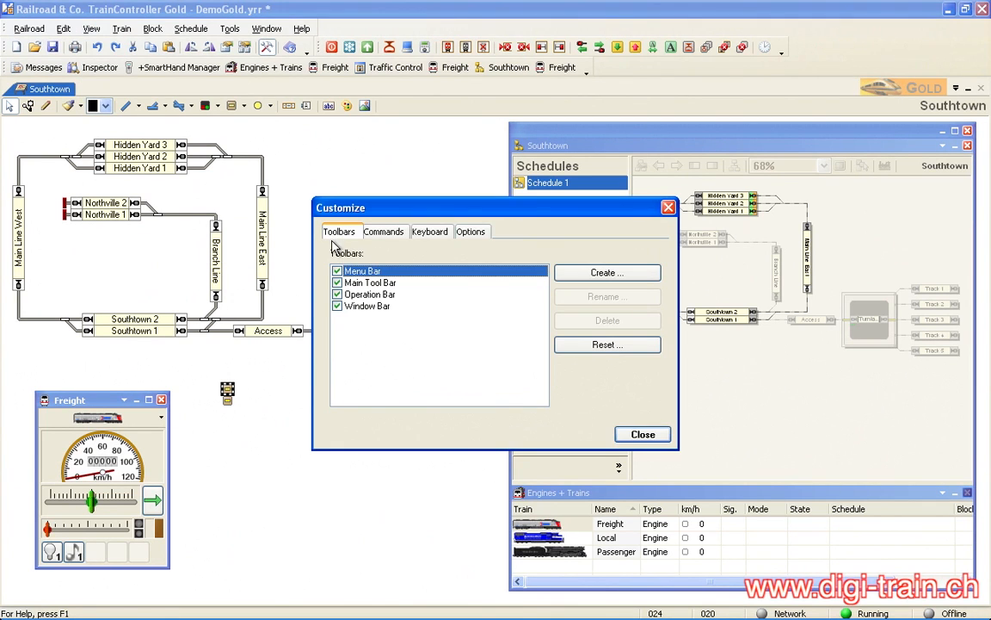
click(427, 234)
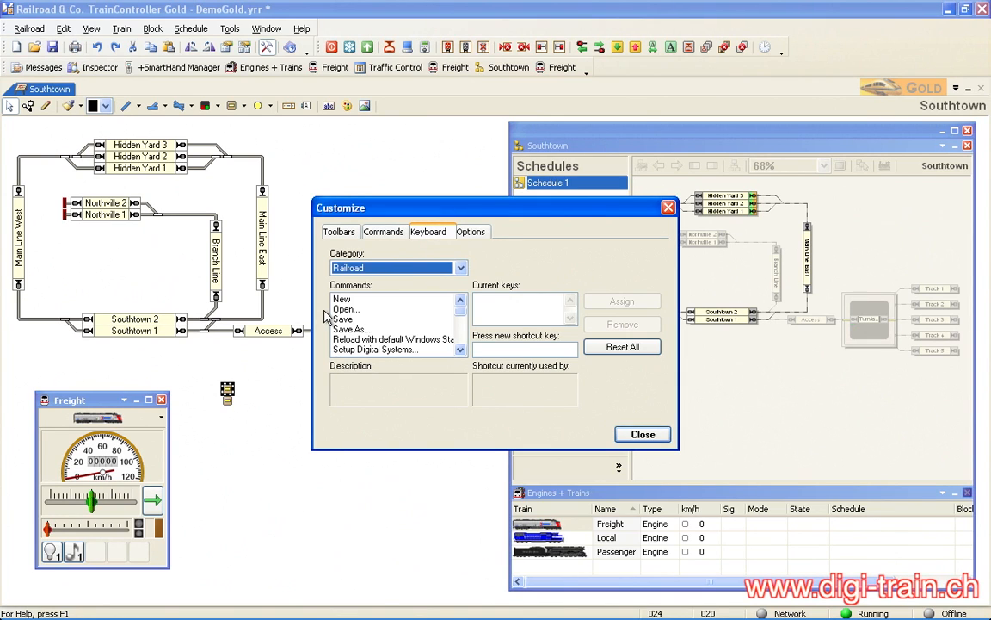
click(460, 269)
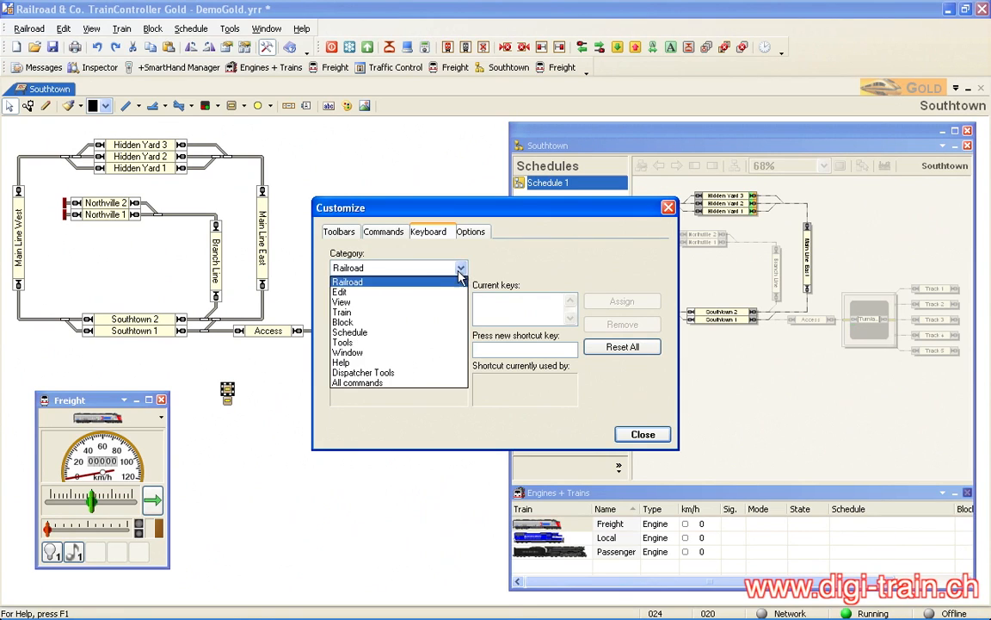
click(437, 318)
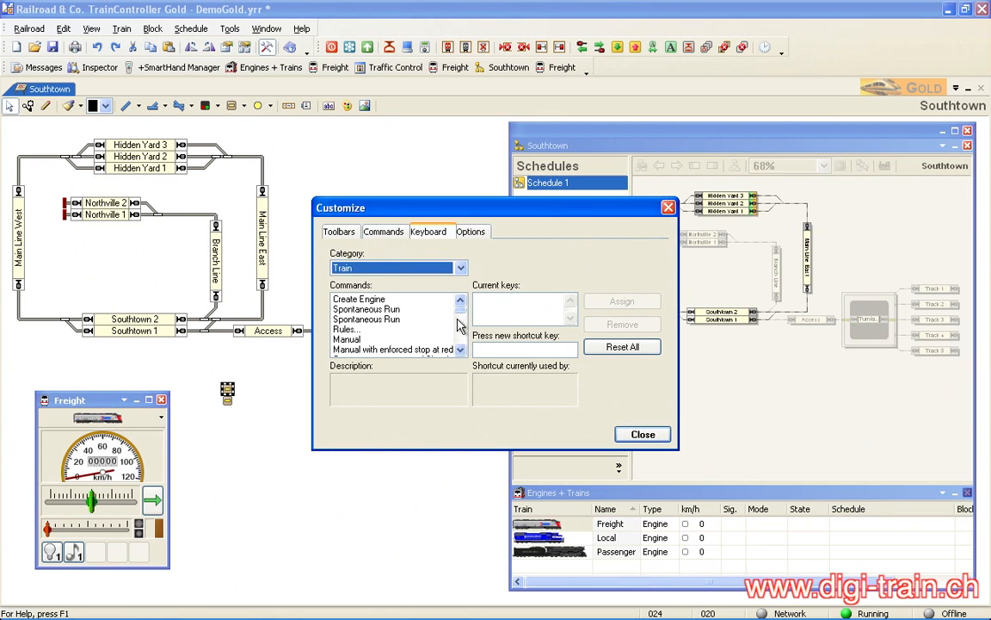
Assign the shortcut Ctrl+B to the Train category's Automatic command.
scroll(417, 327, down, 1)
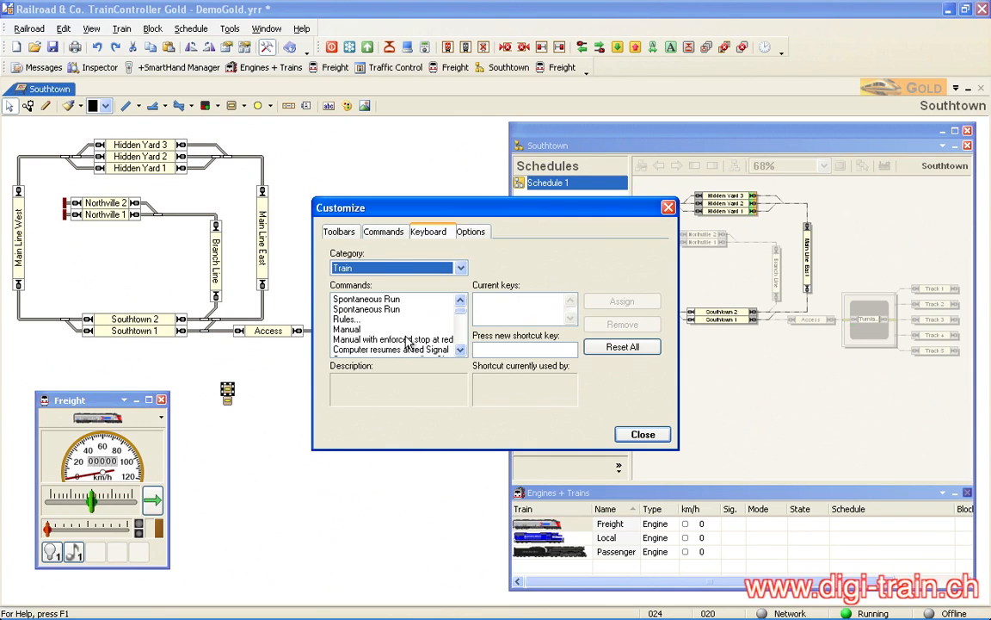
click(461, 349)
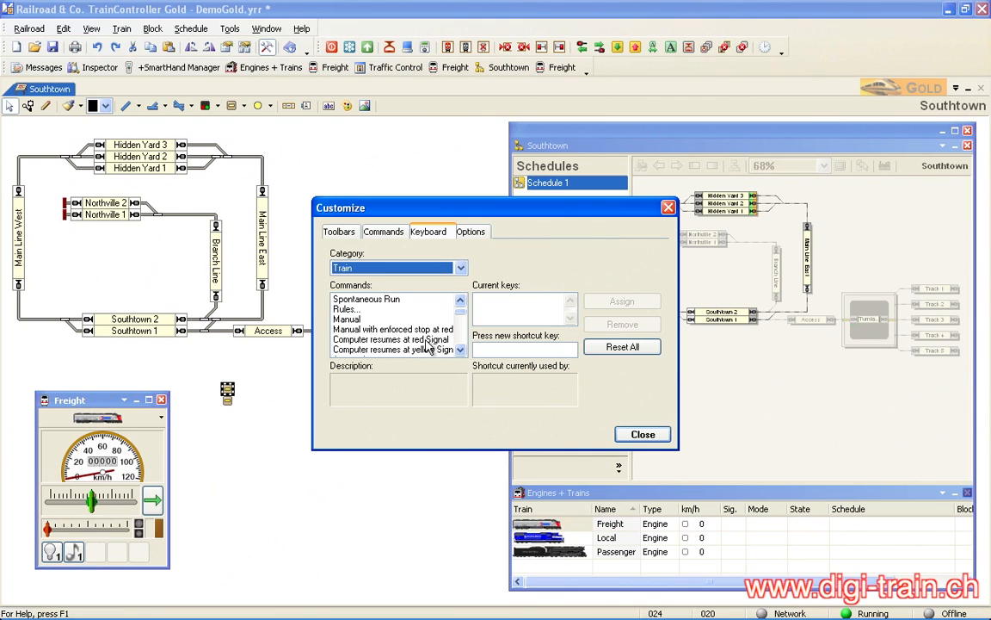
click(461, 349)
click(461, 349)
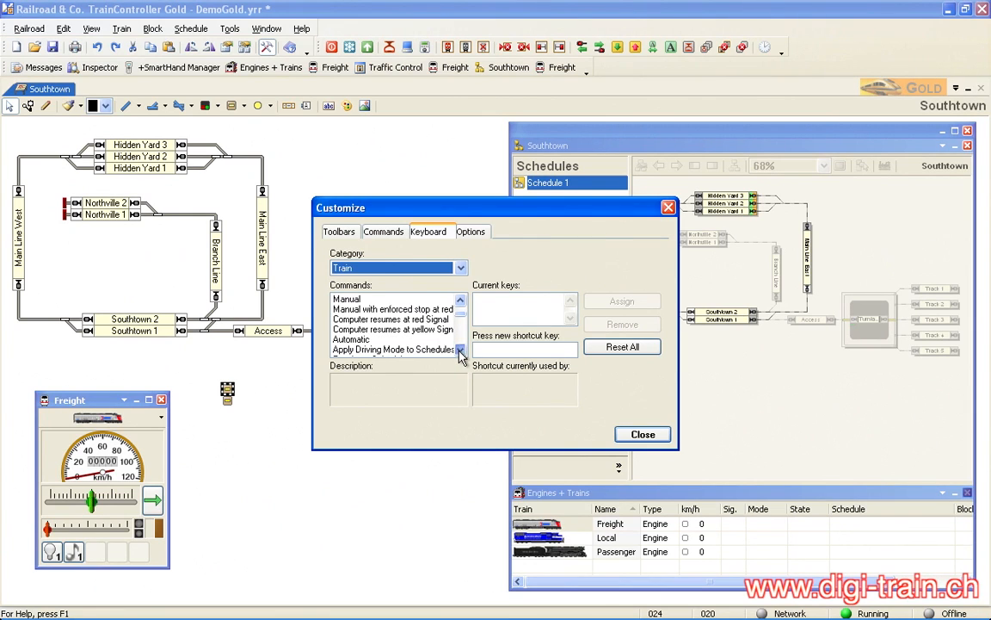
click(404, 308)
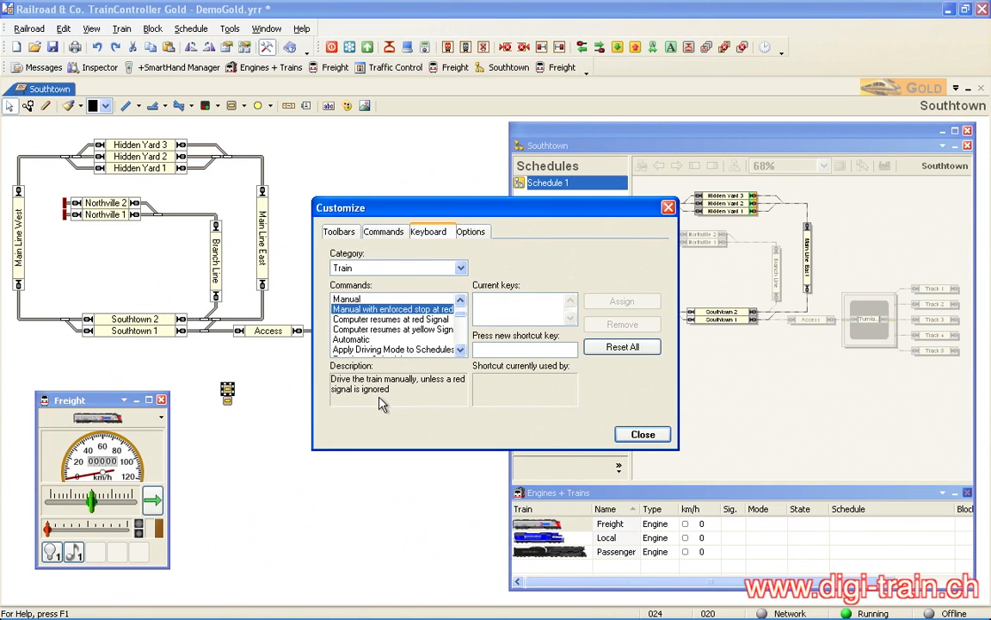
click(356, 341)
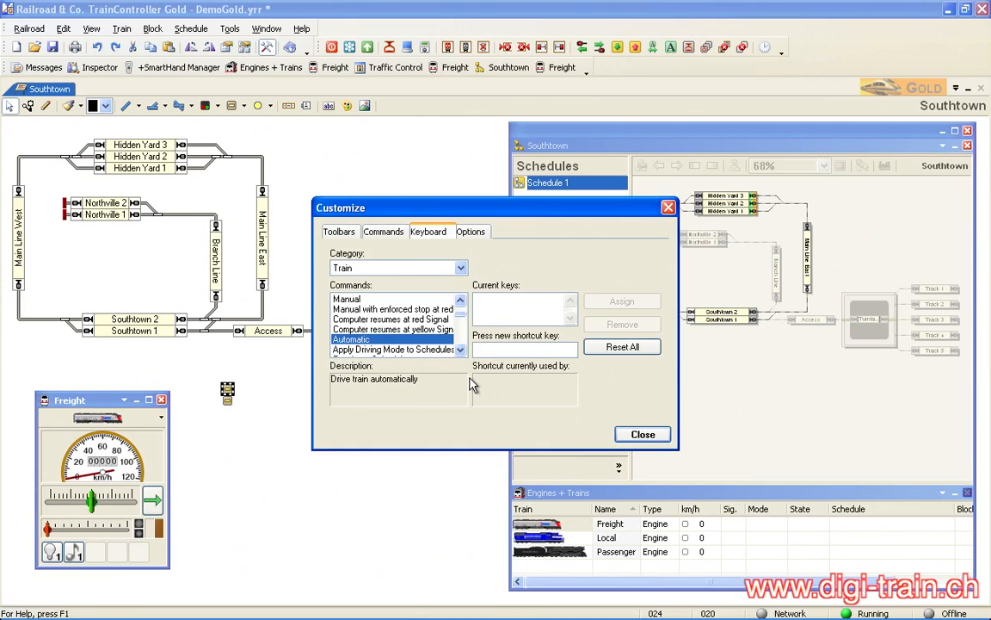
key(ctrl+b)
click(599, 306)
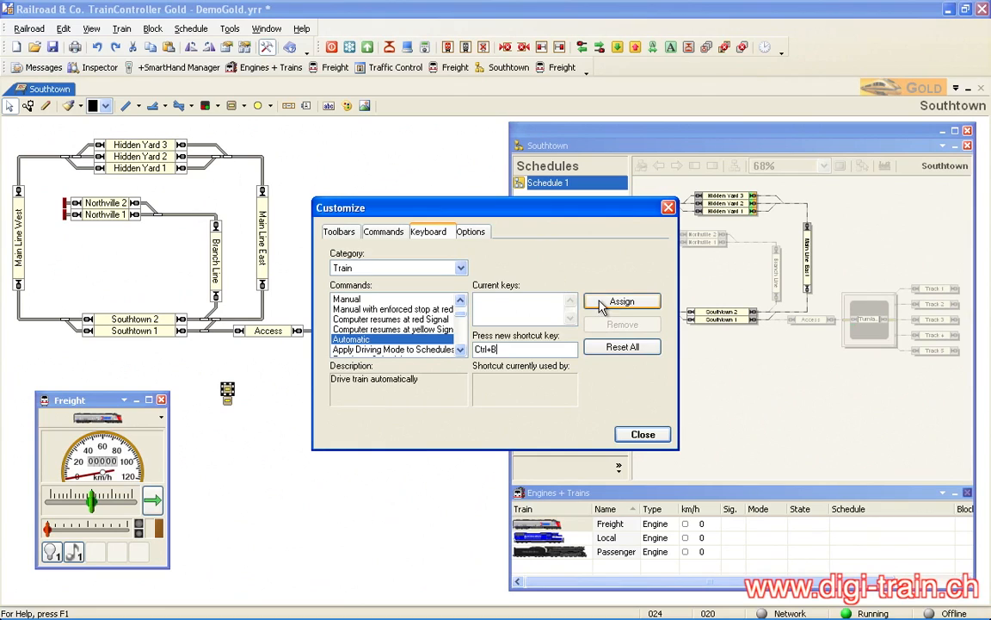
Assign Ctrl+M to the "Manual with enforced stop at red Signal" command and check both new shortcuts among the train driving commands.
click(378, 309)
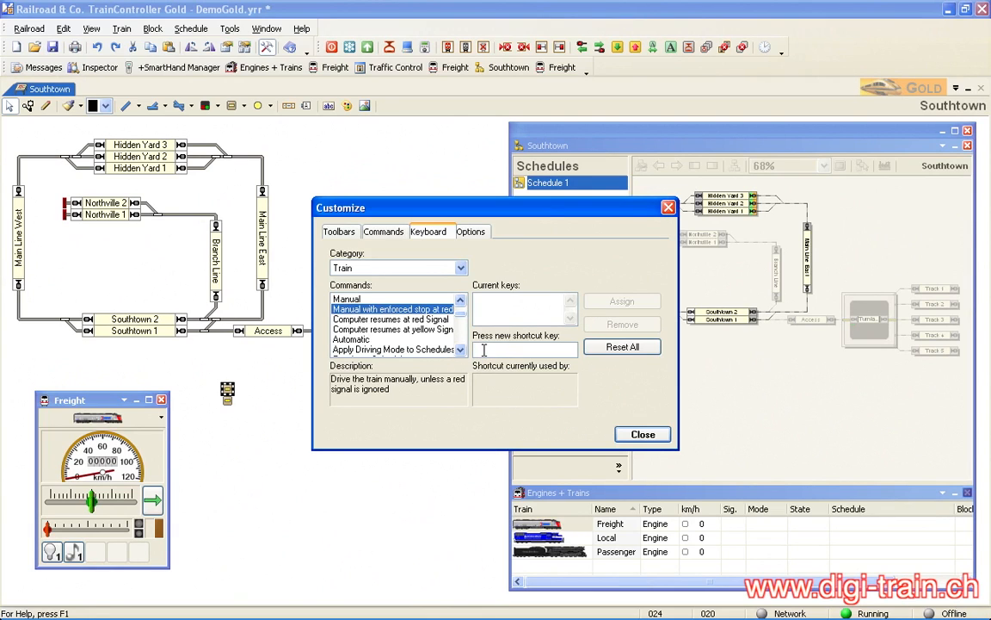
key(ctrl+m)
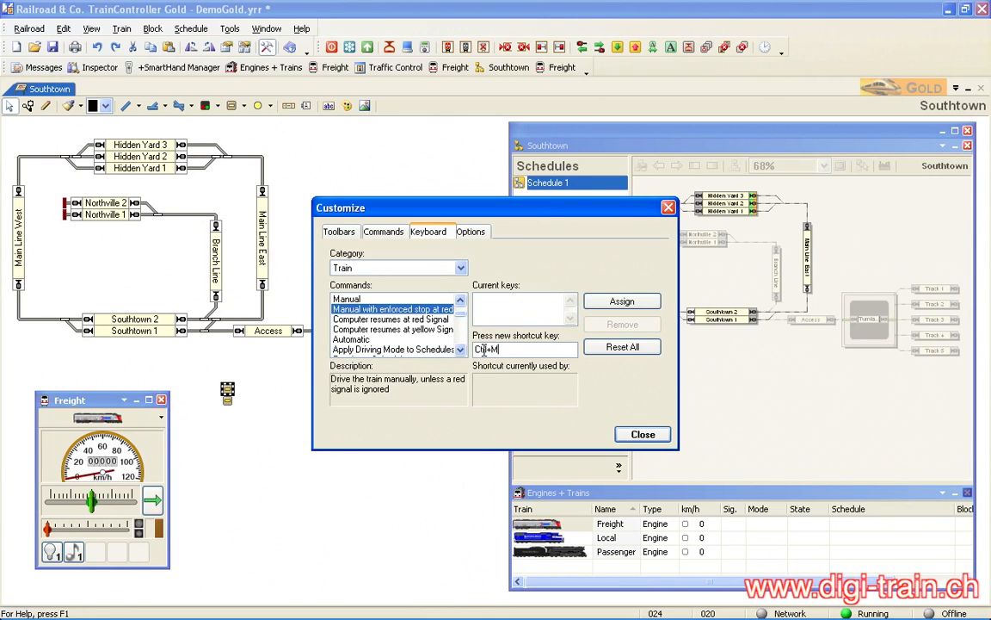
click(594, 304)
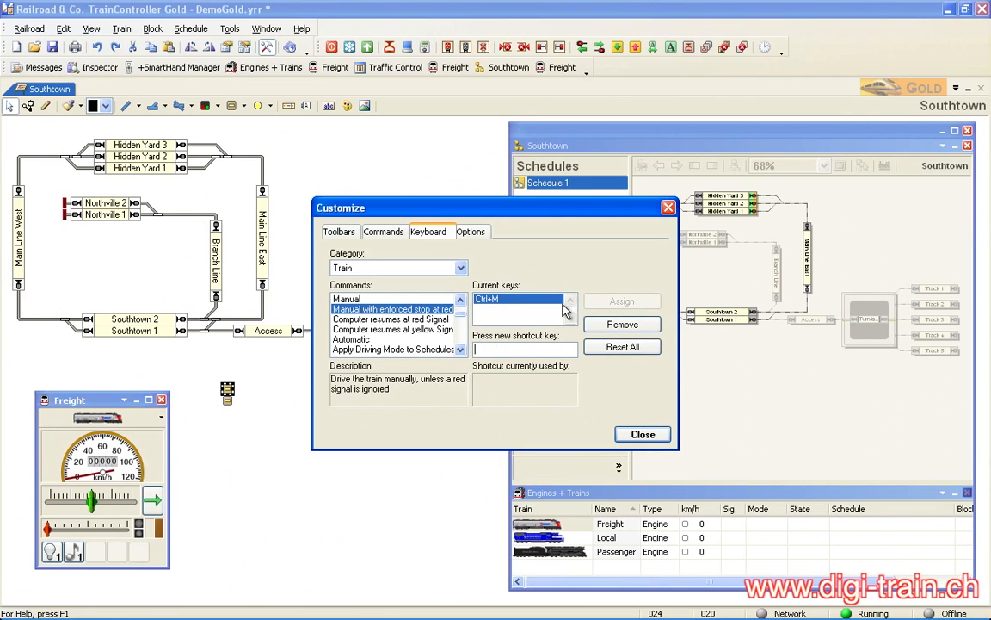
click(352, 339)
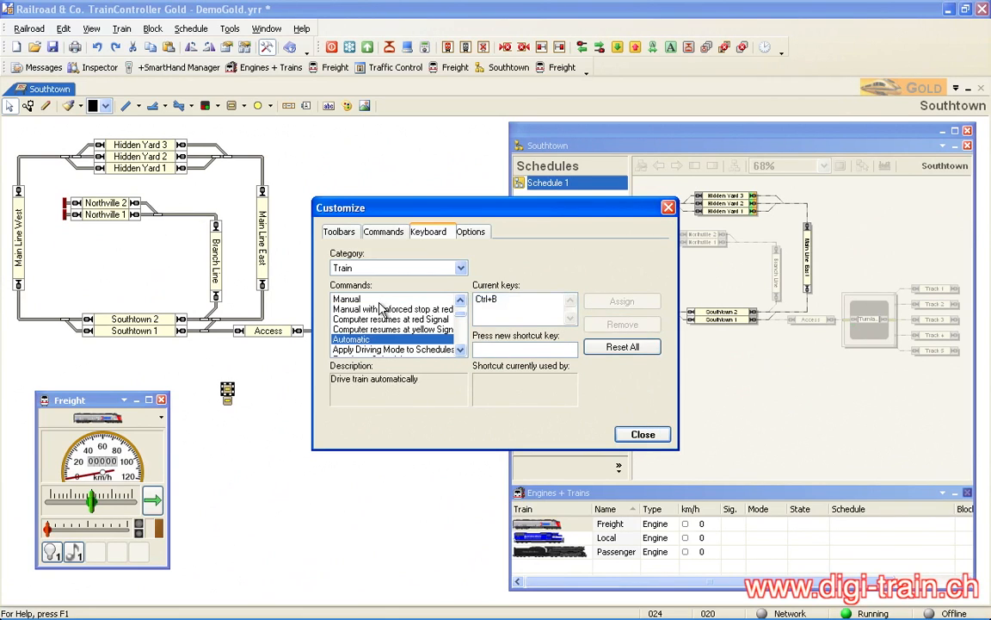
click(643, 434)
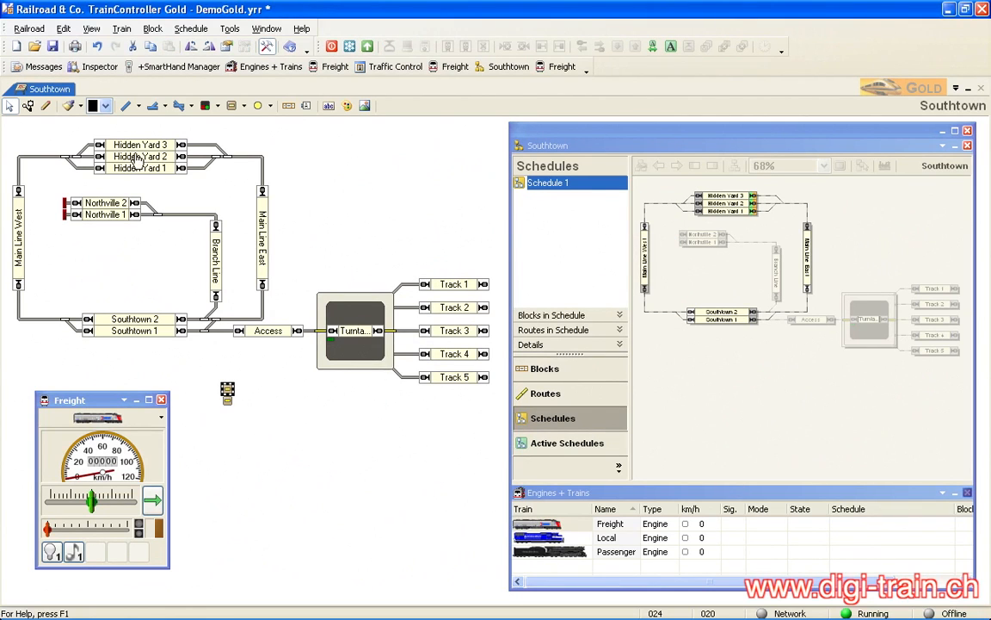
click(121, 29)
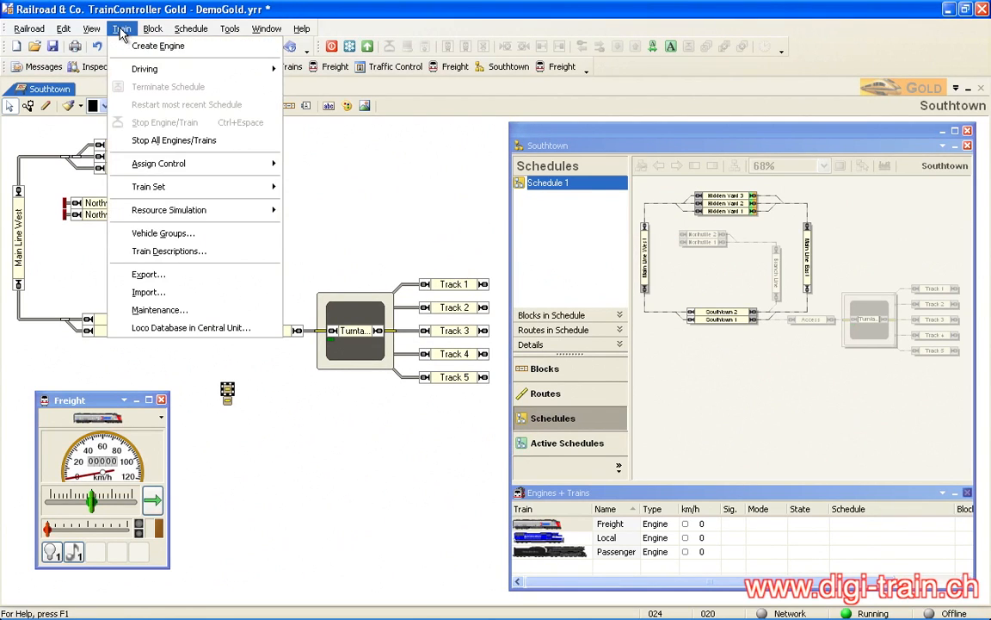
mouse_move(129, 70)
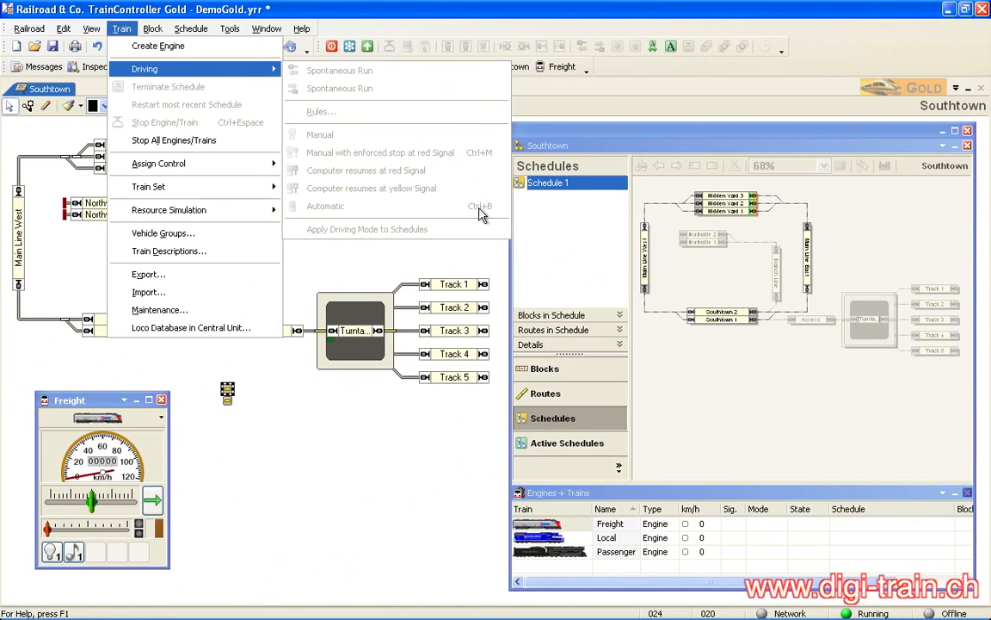
click(122, 28)
click(122, 29)
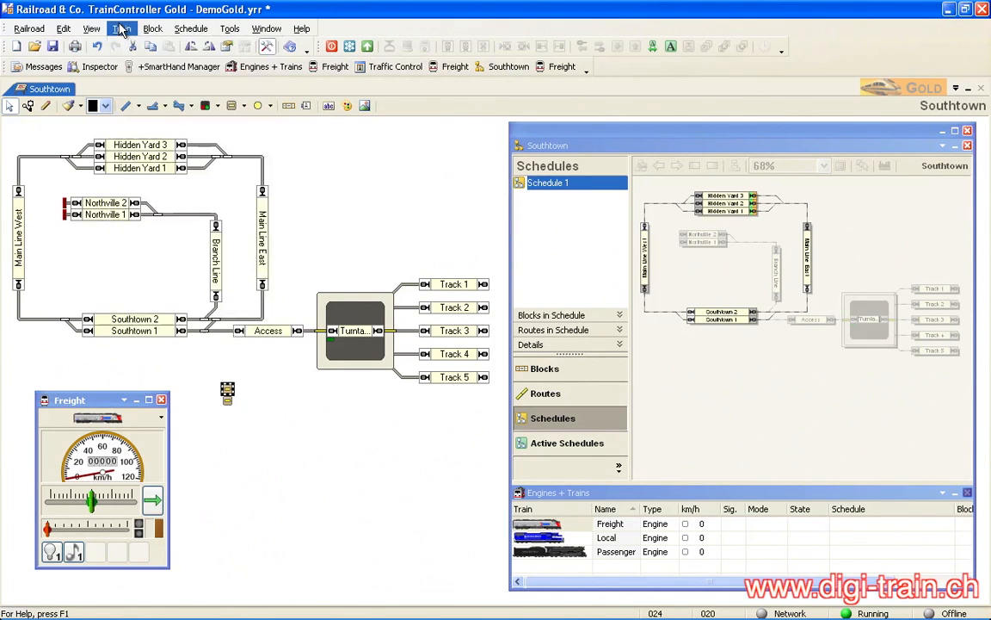
Set the Menu Shortcut Key operation of the "commande automatique" push button to Ctrl+B and save the button.
double_click(227, 391)
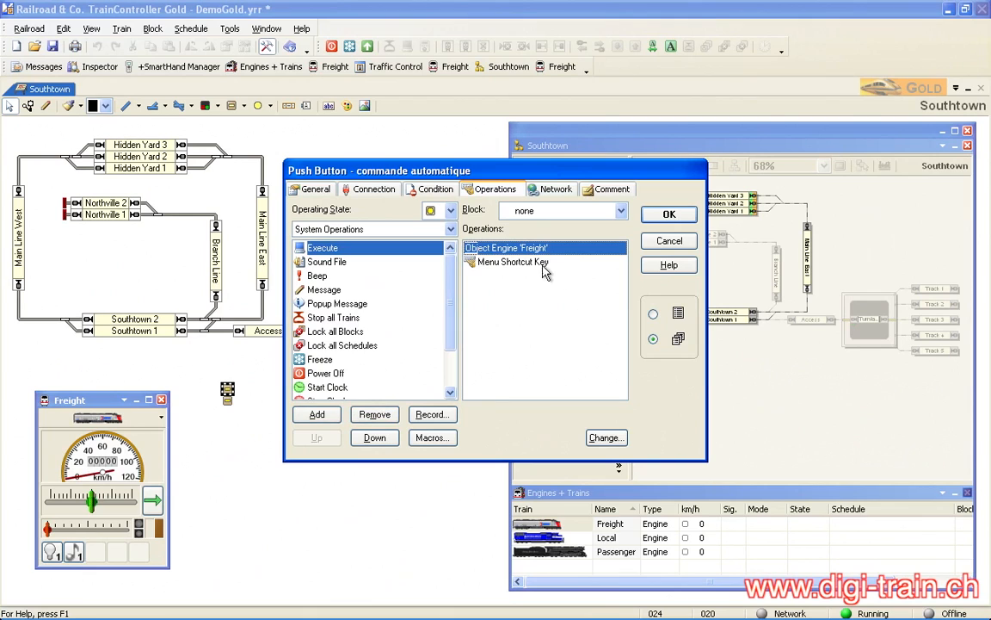
double_click(524, 263)
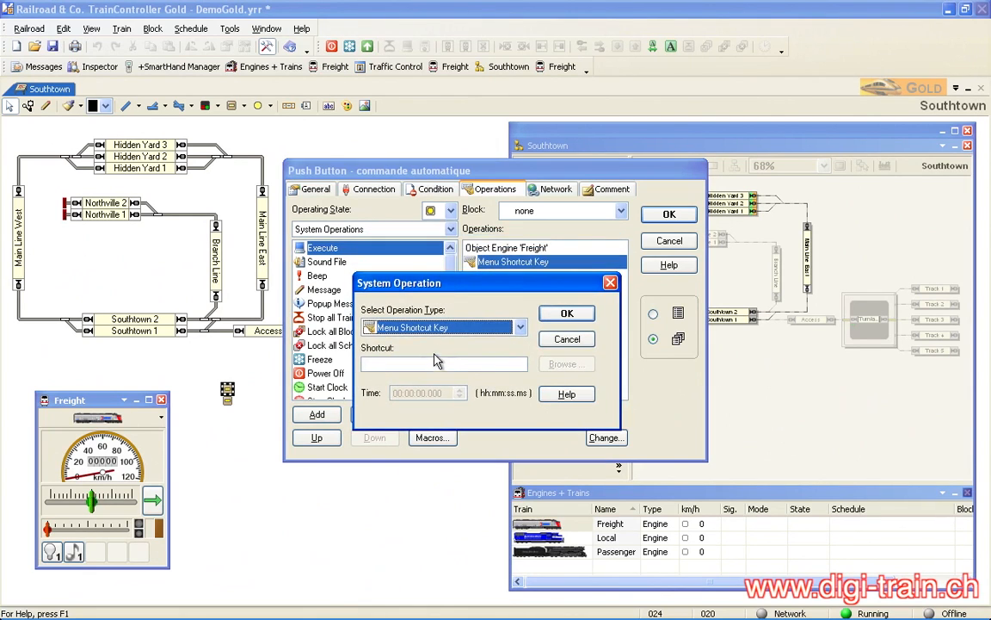
click(425, 365)
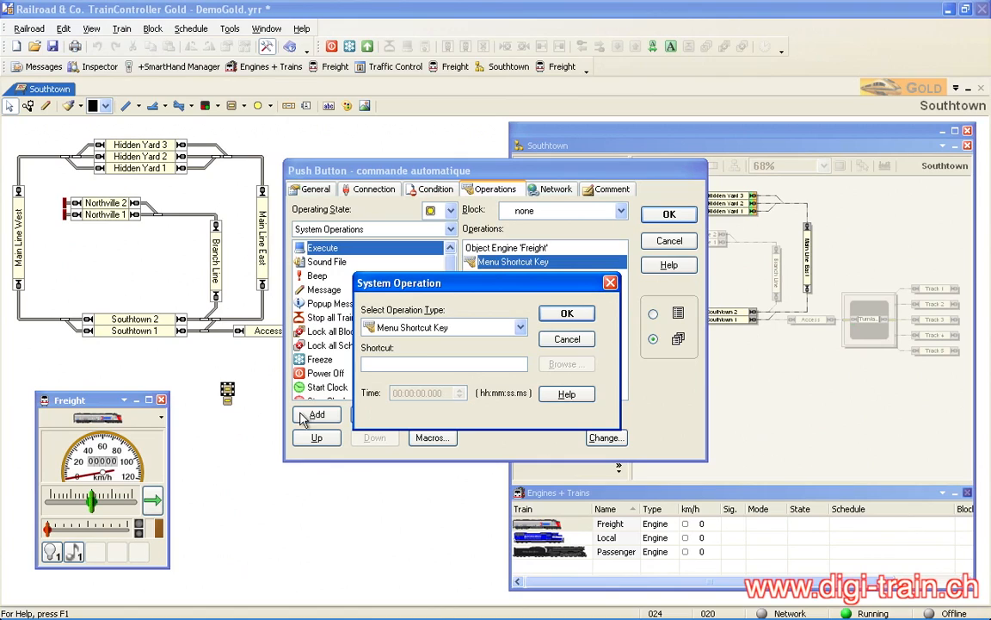
key(ctrl+b)
click(558, 315)
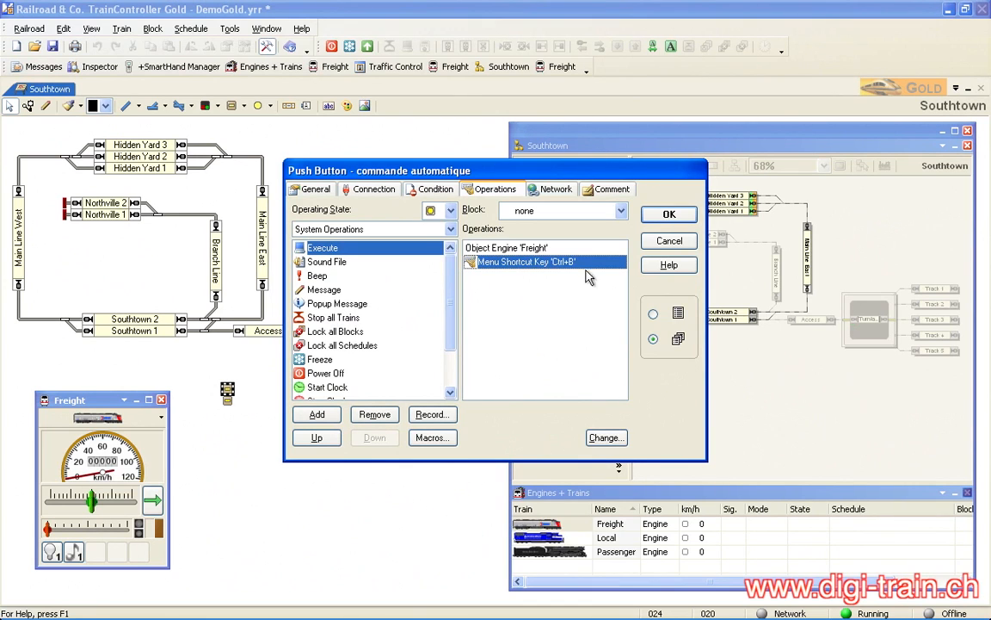
click(668, 214)
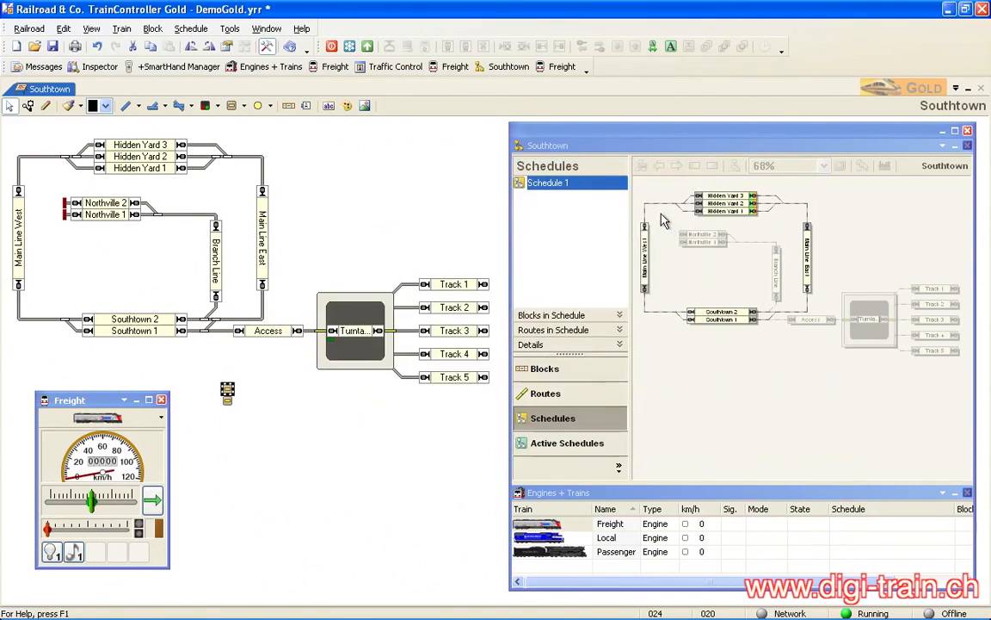
Add a Select Object system operation for the Freight engine to the "commande manuelle" push button.
double_click(227, 398)
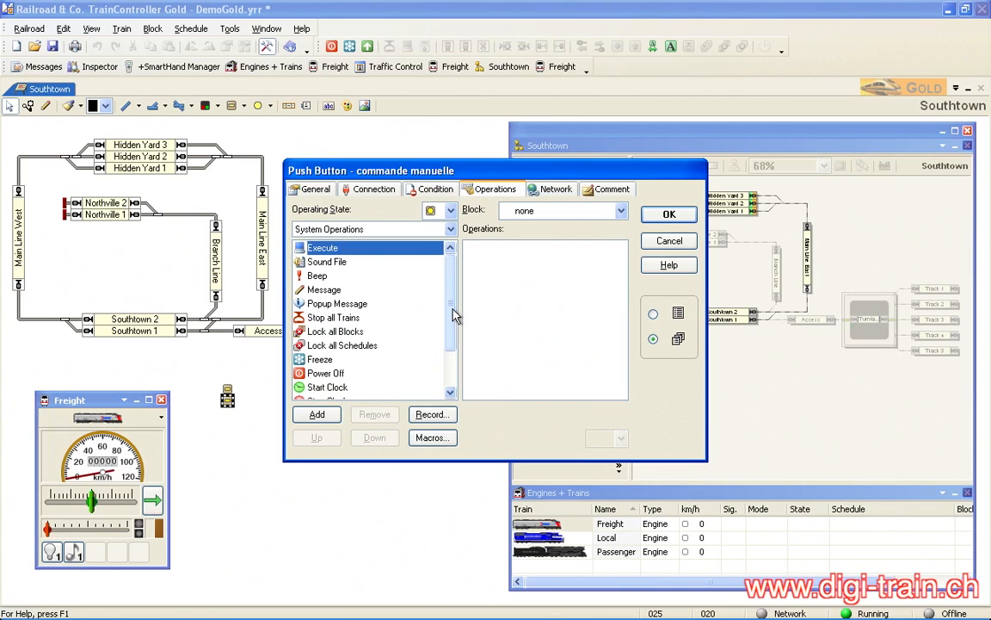
scroll(452, 322, down, 2)
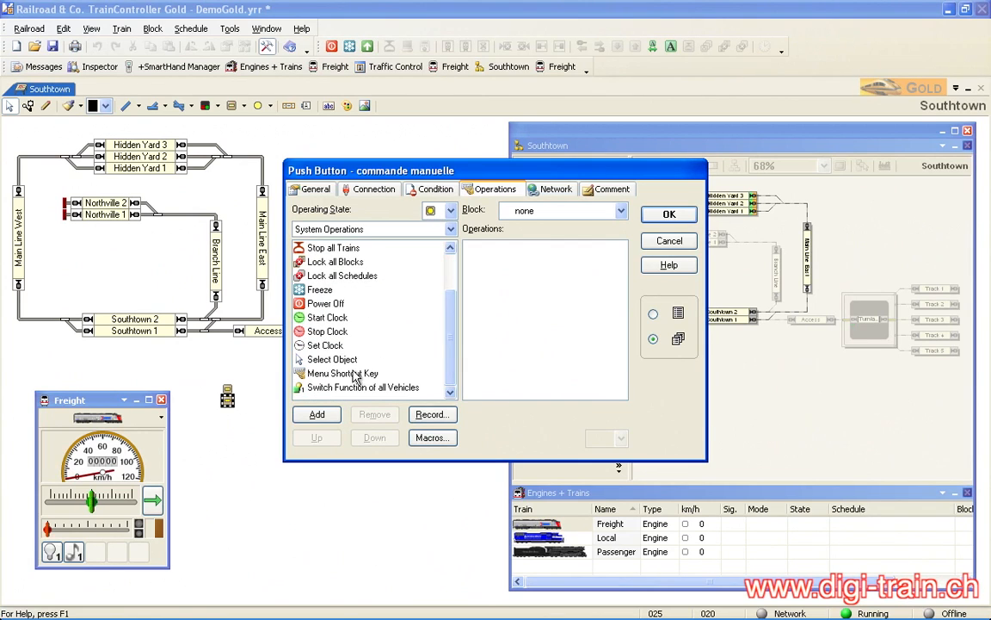
click(325, 359)
click(317, 415)
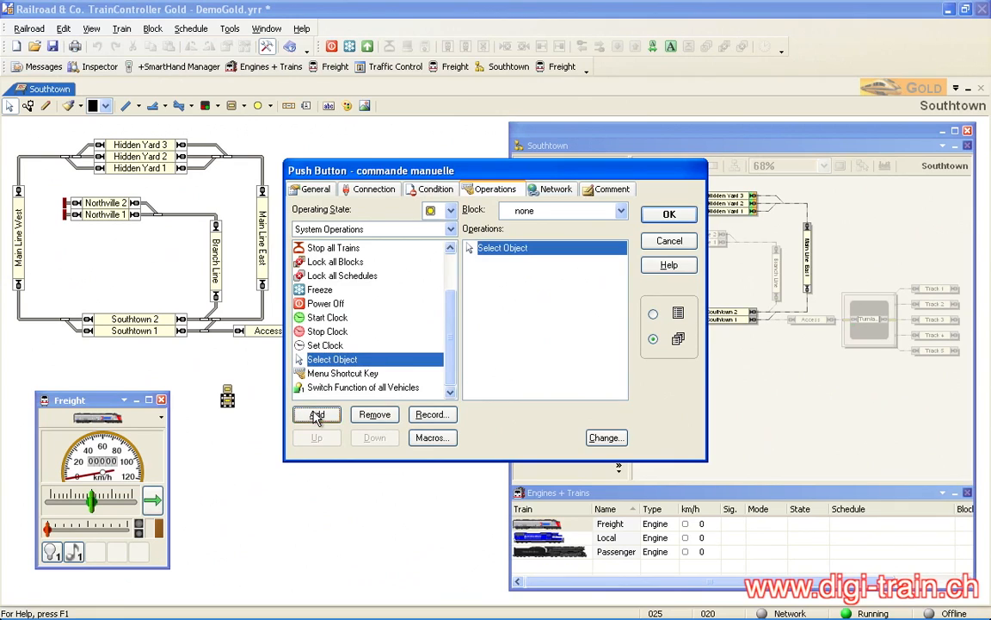
click(605, 437)
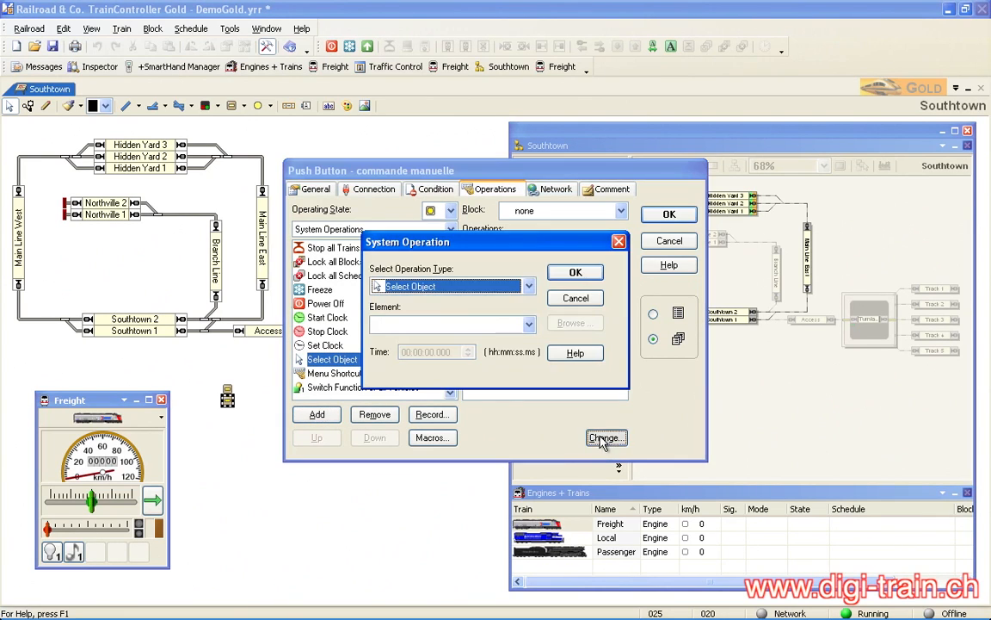
click(475, 324)
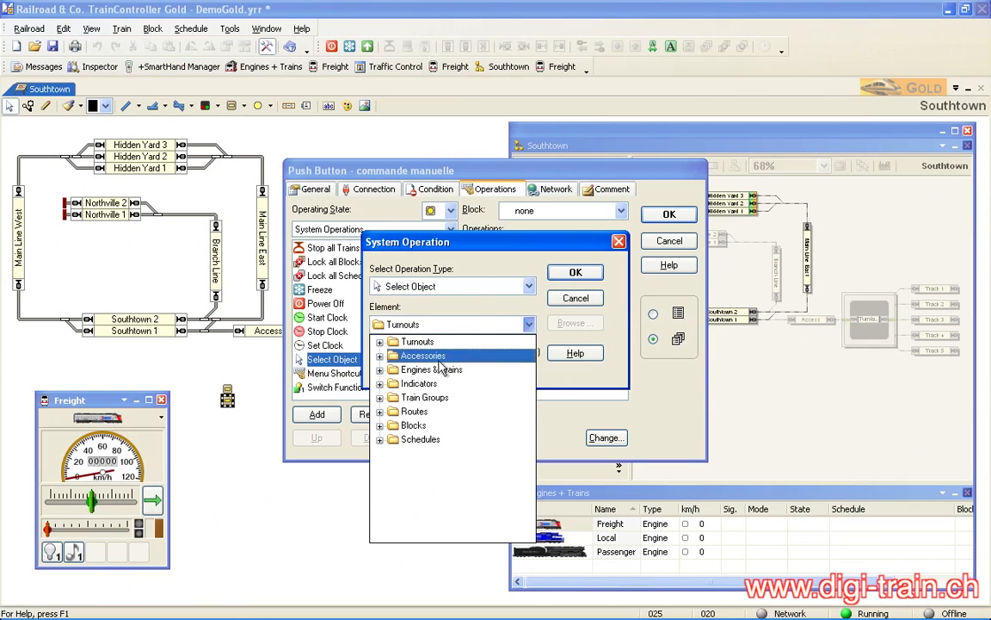
click(380, 369)
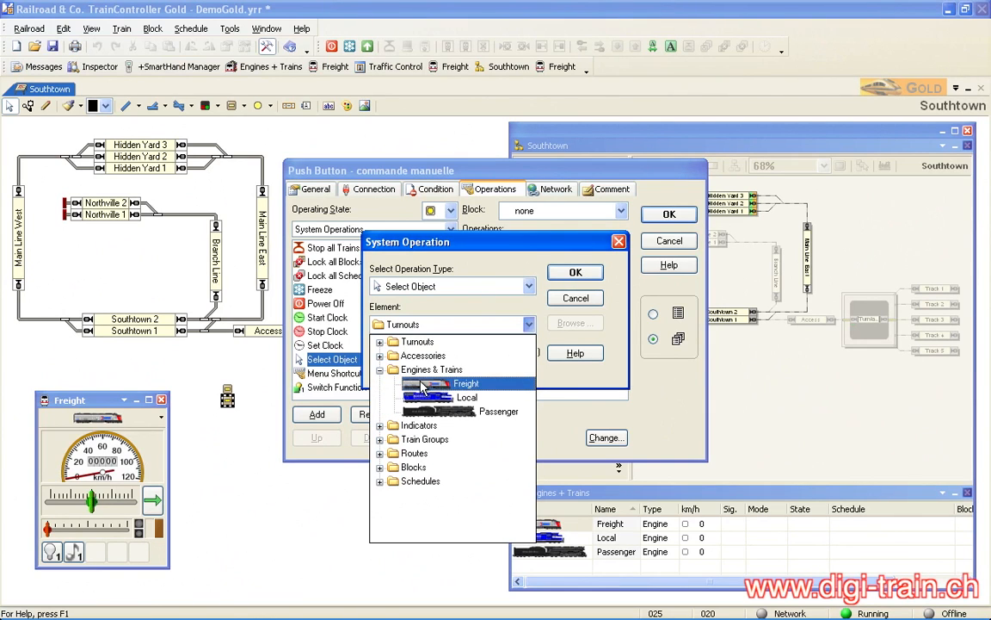
click(421, 389)
click(563, 274)
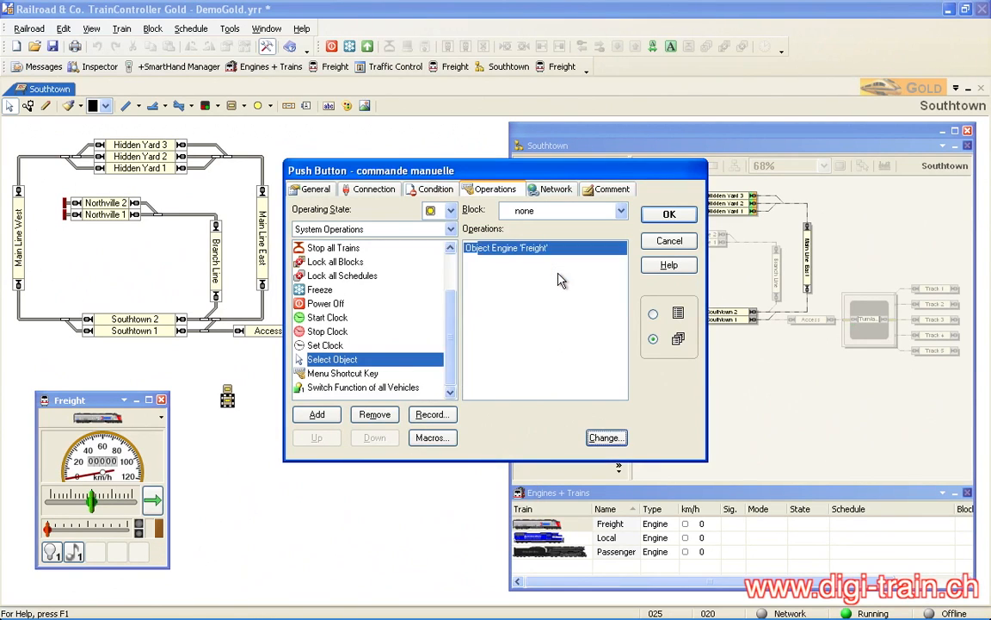
Add a Menu Shortcut Key operation with Ctrl+M after the Freight selection in "commande manuelle" and save the push button.
click(310, 373)
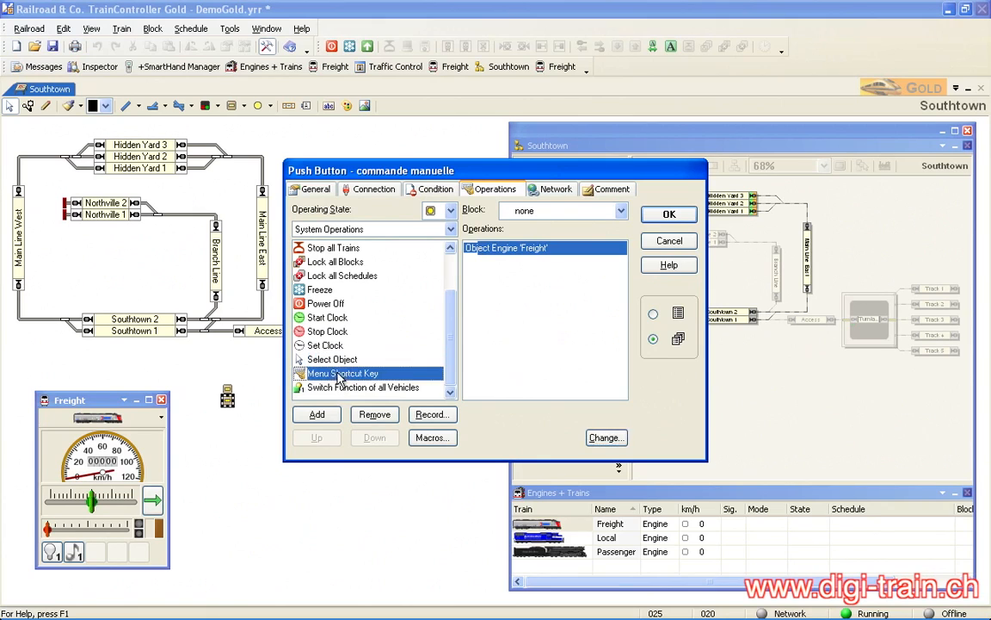
click(318, 414)
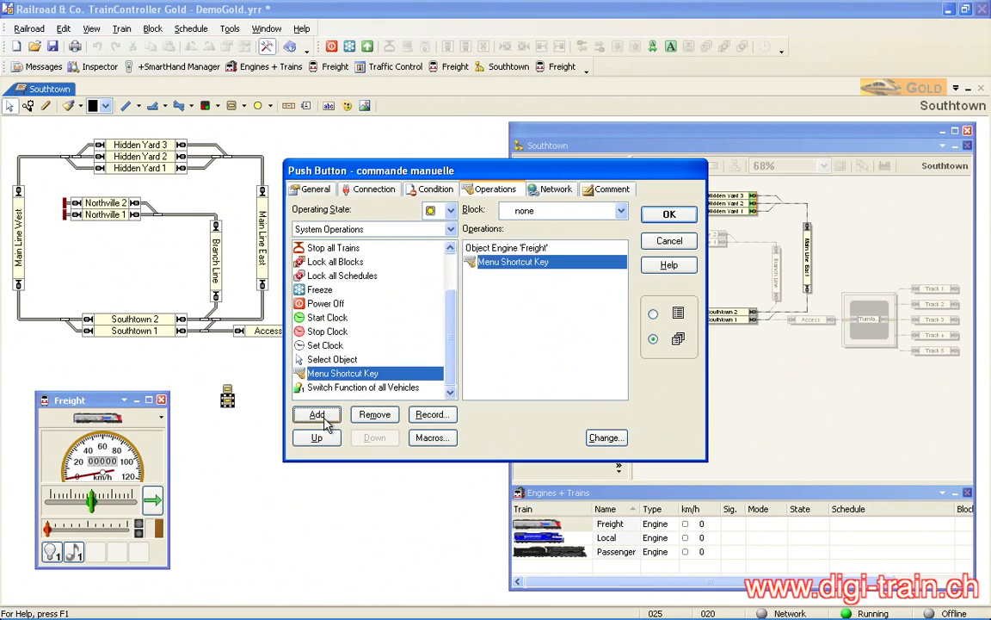
double_click(558, 271)
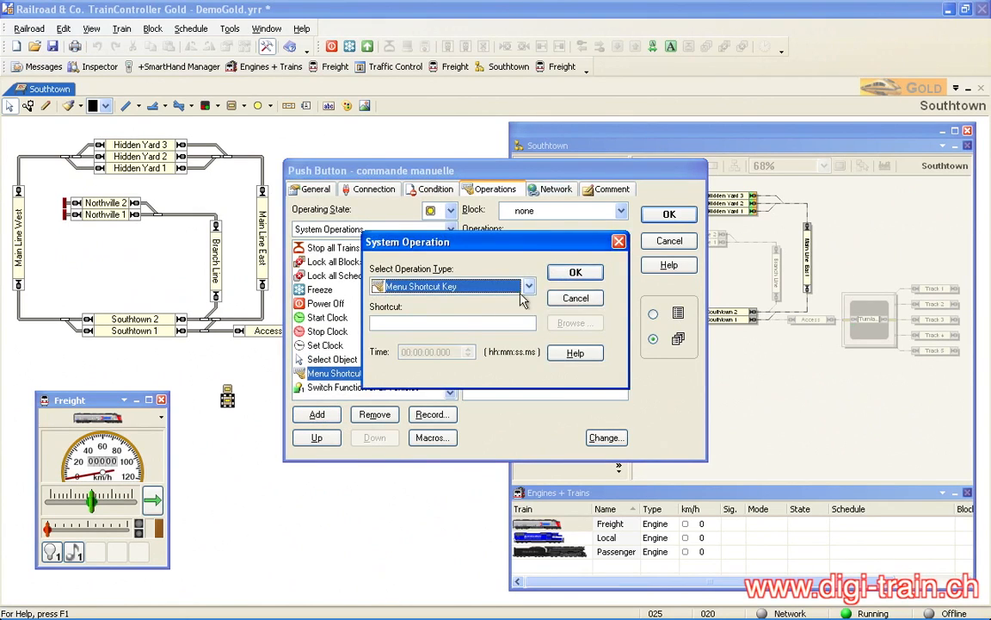
click(481, 321)
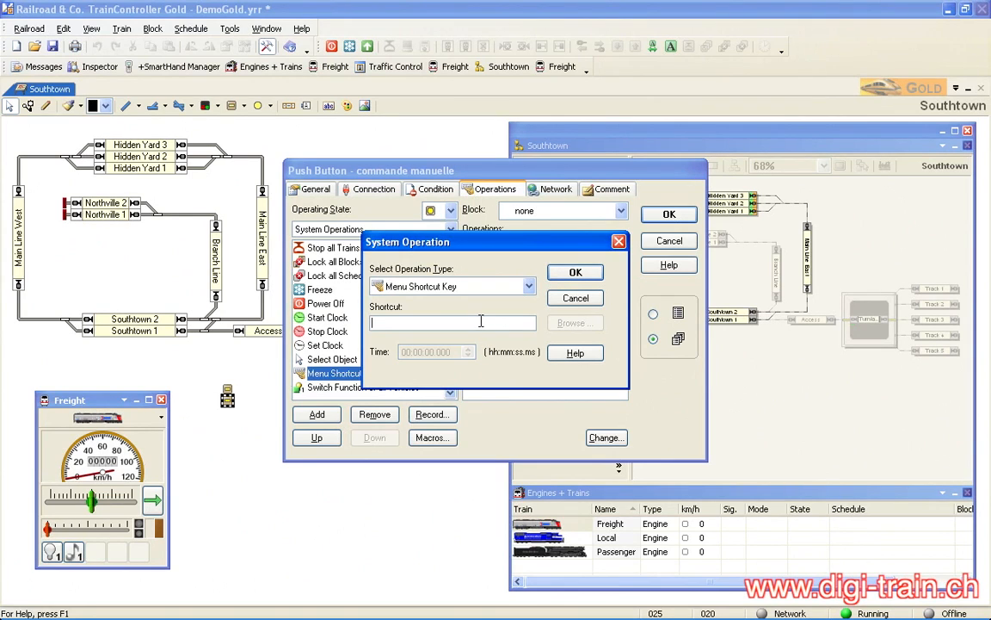
key(ctrl+m)
click(574, 273)
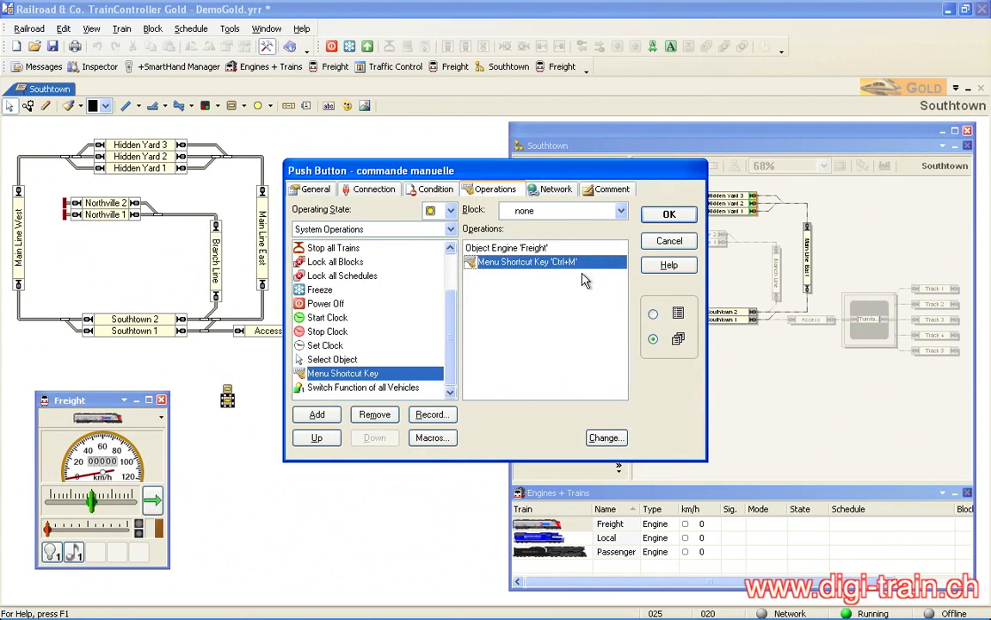
click(668, 215)
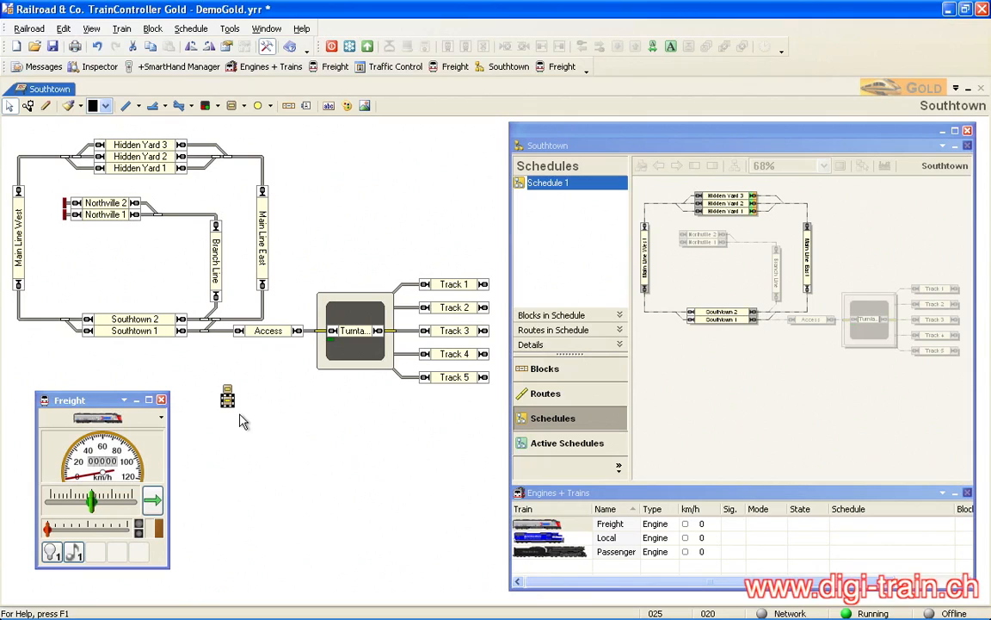
Save the DemoGold project, make the Freight train window active and turn off edit mode.
key(ctrl+s)
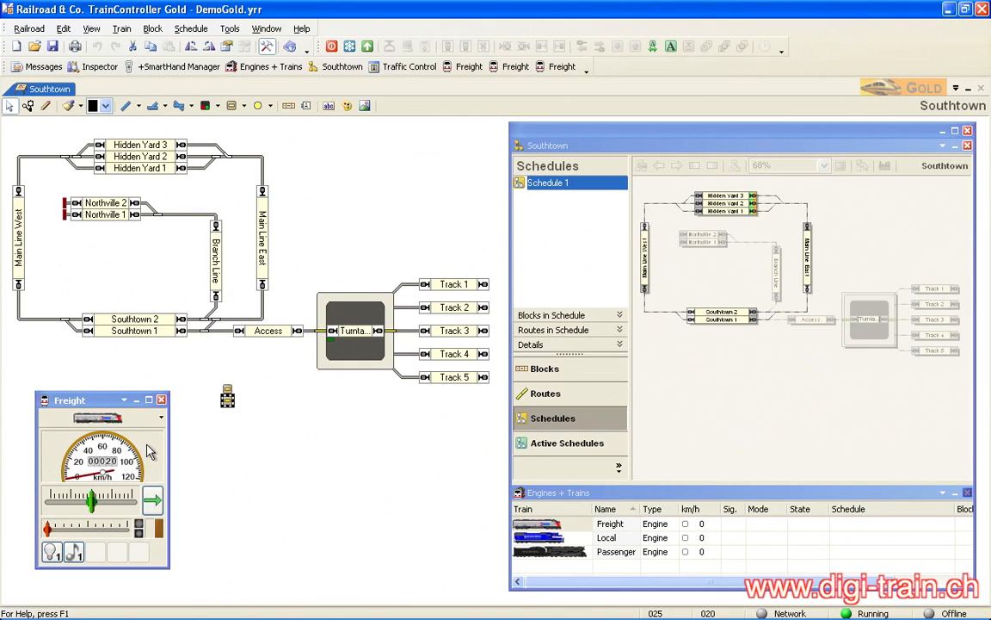
click(103, 400)
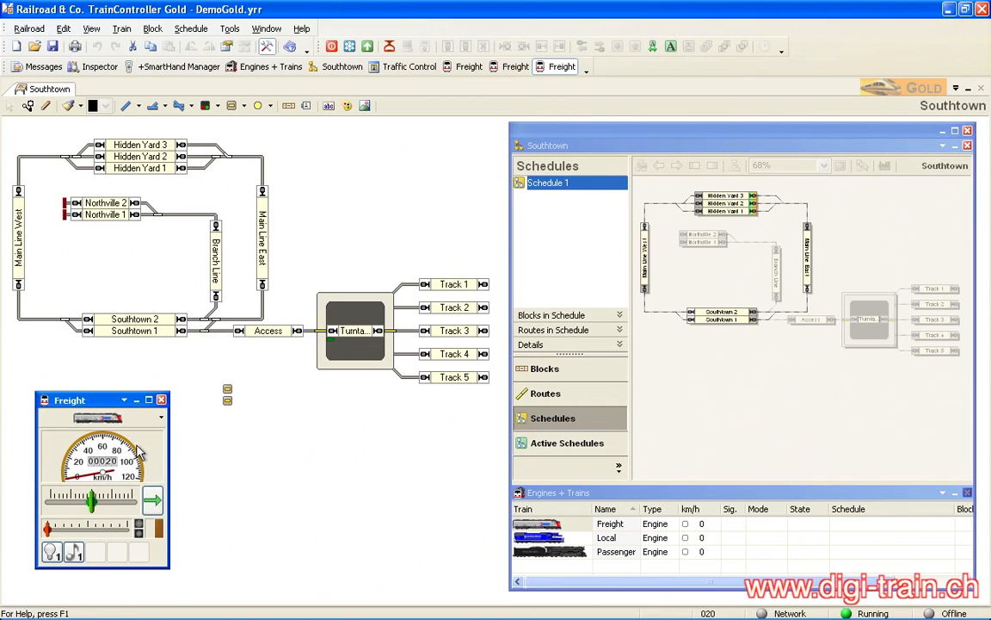
click(267, 47)
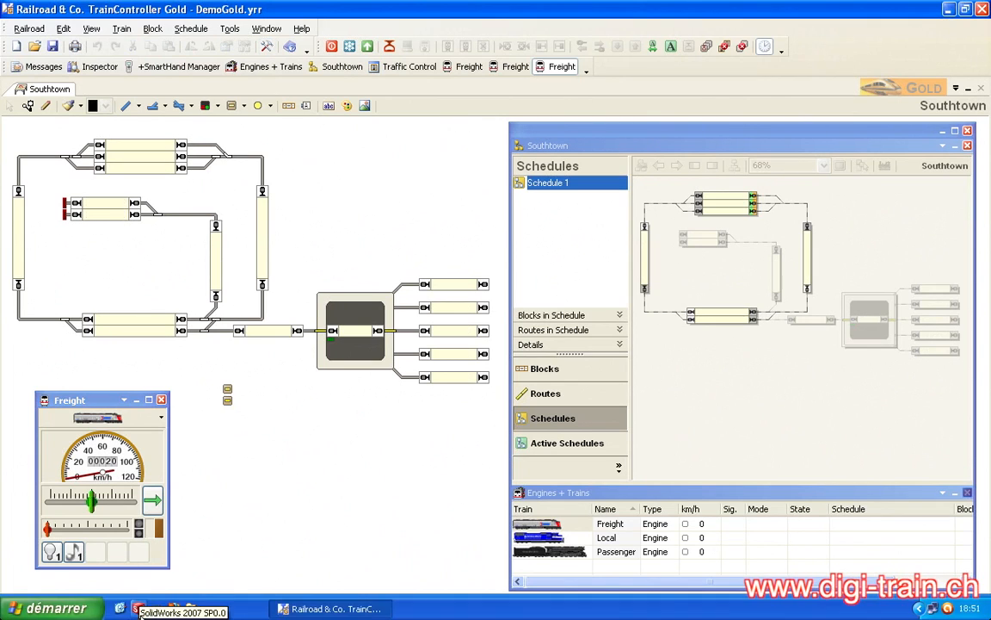
Turn on Apply Driving Mode to Schedules for the Freight engine.
right_click(152, 449)
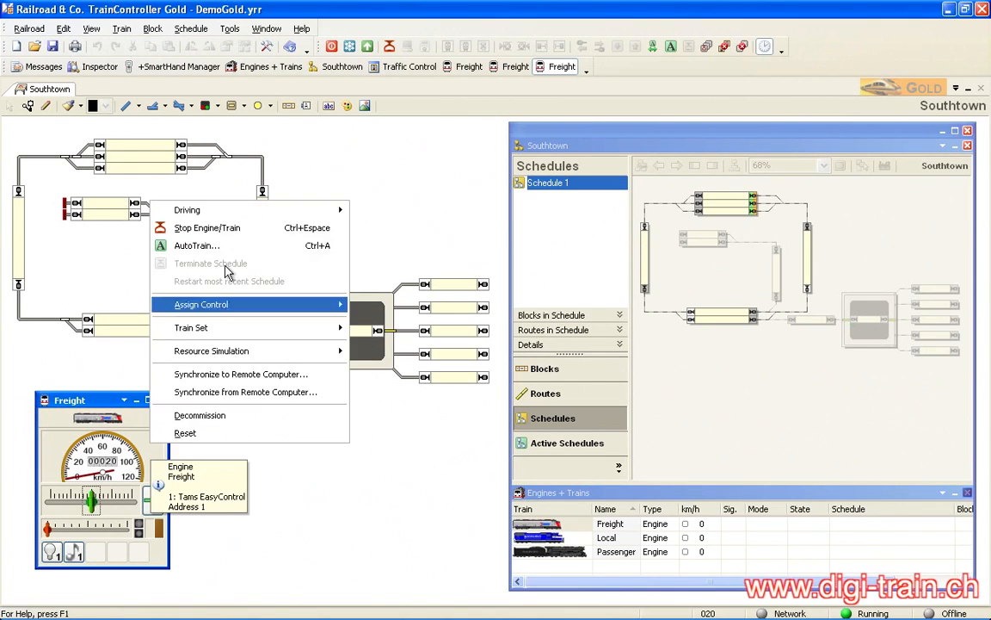
mouse_move(262, 219)
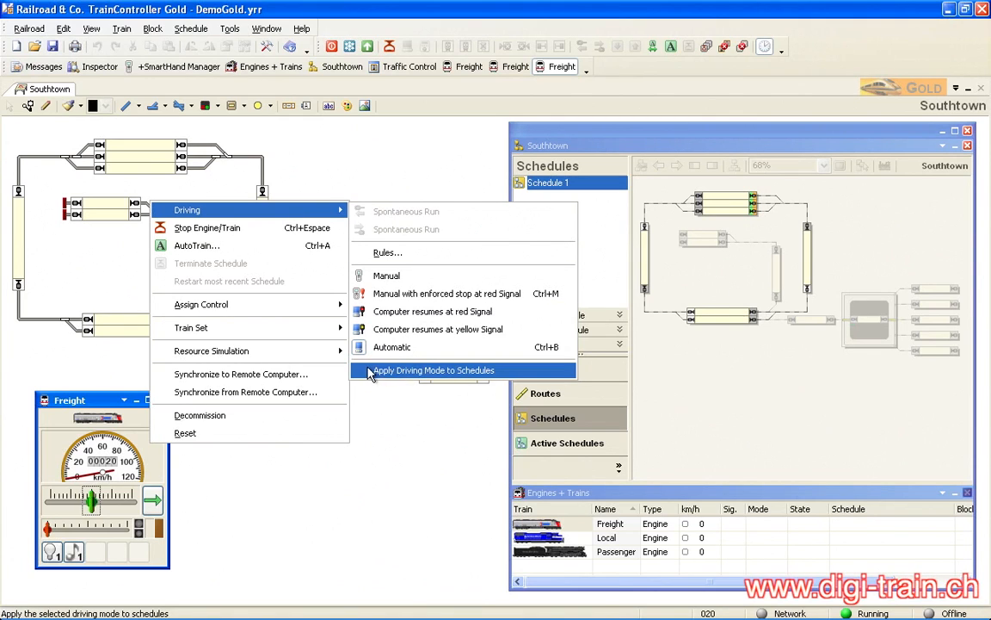
click(512, 371)
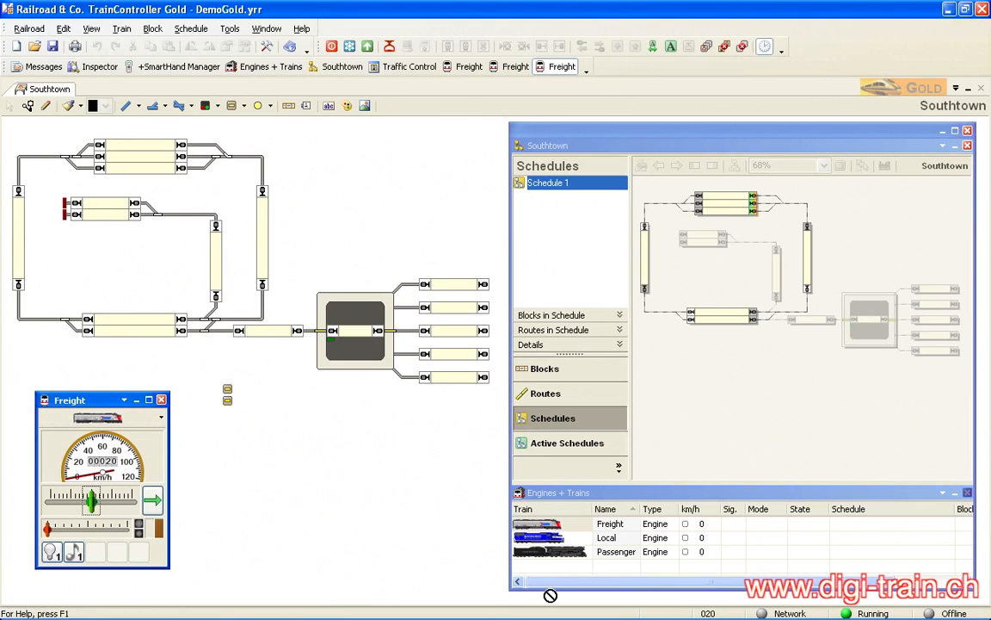
Place the Freight engine in block Hidden Yard 3 and activate the block's forward occupancy section in its details.
drag(550, 595, 747, 201)
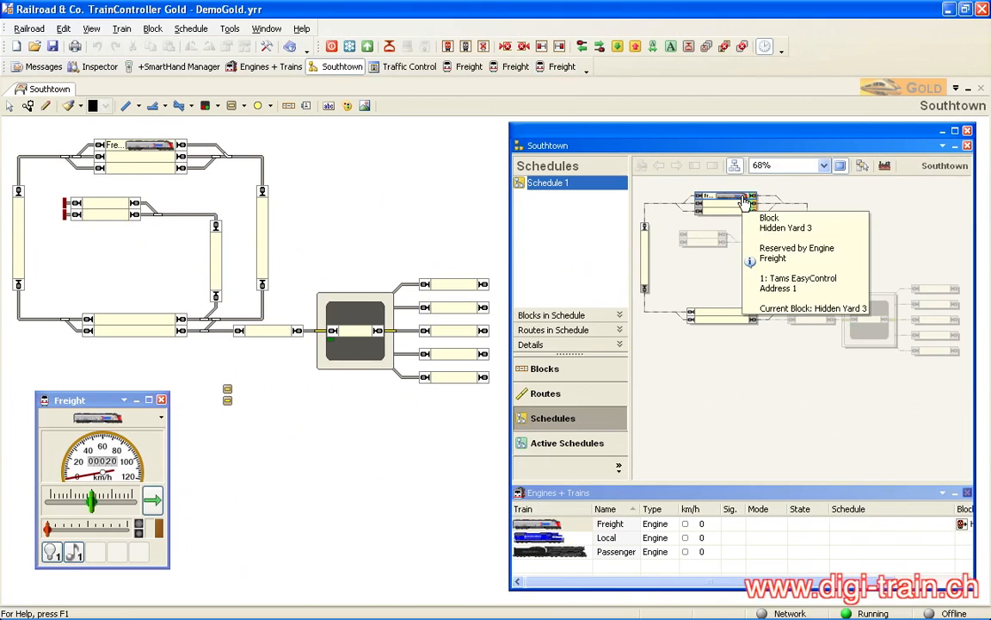
click(537, 345)
click(607, 294)
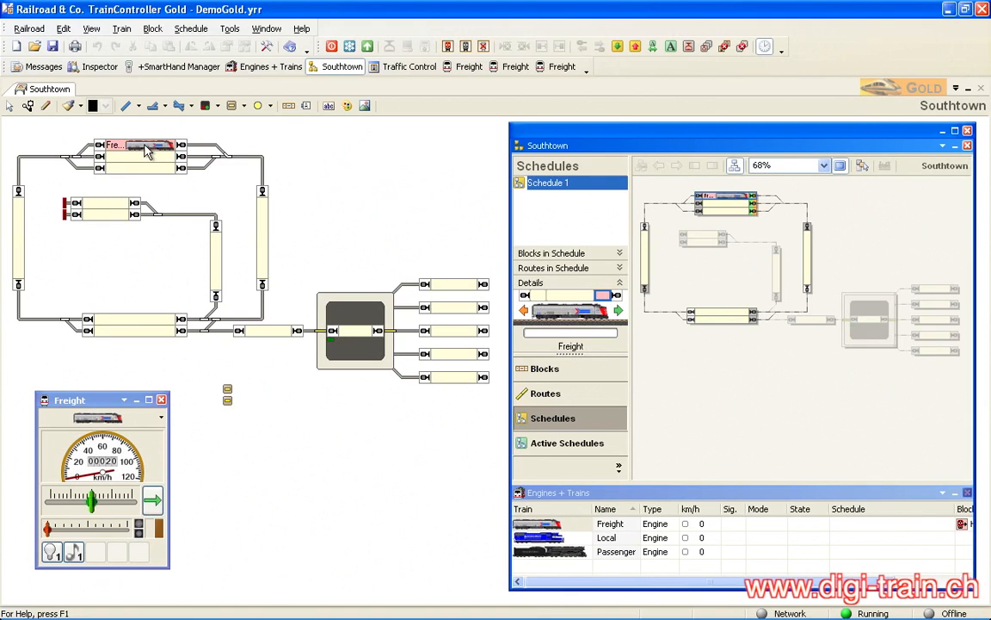
Trigger "commande manuelle" for the Freight engine in Hidden Yard 3, then run Schedule 1 by raising the train's speed by hand.
drag(146, 151, 234, 396)
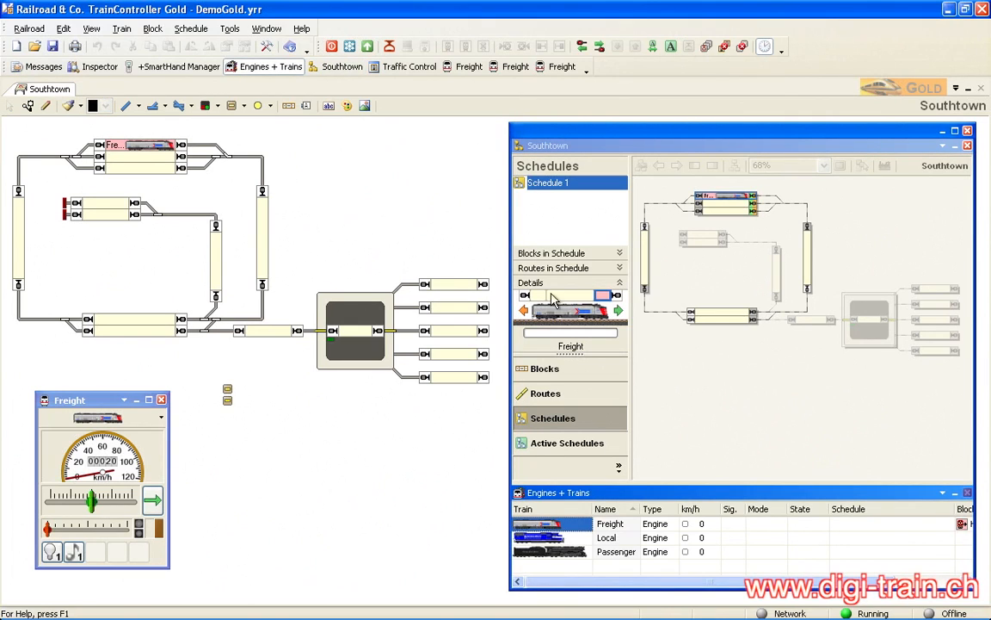
right_click(556, 189)
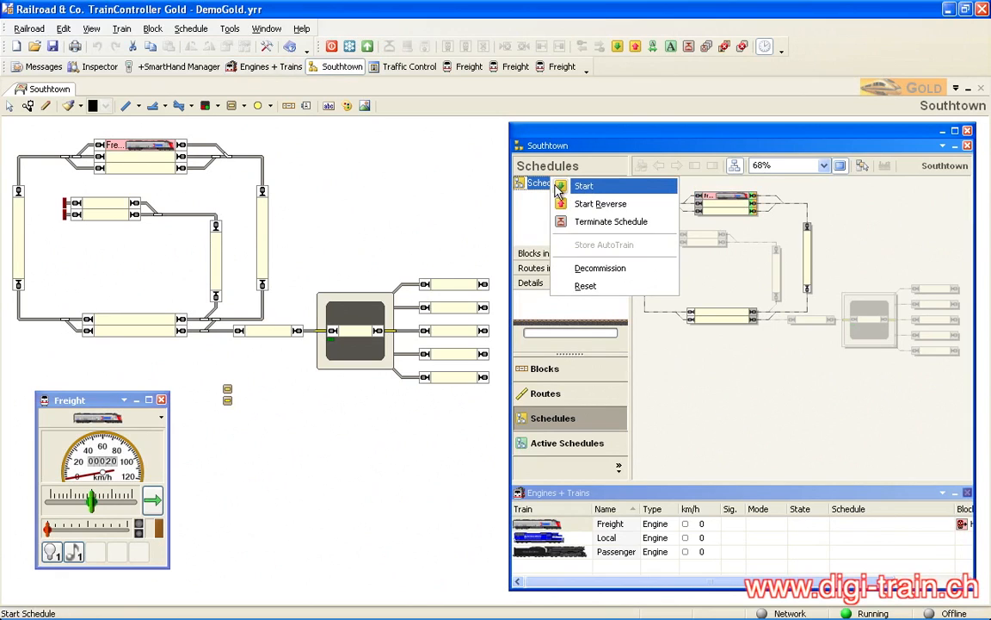
click(582, 186)
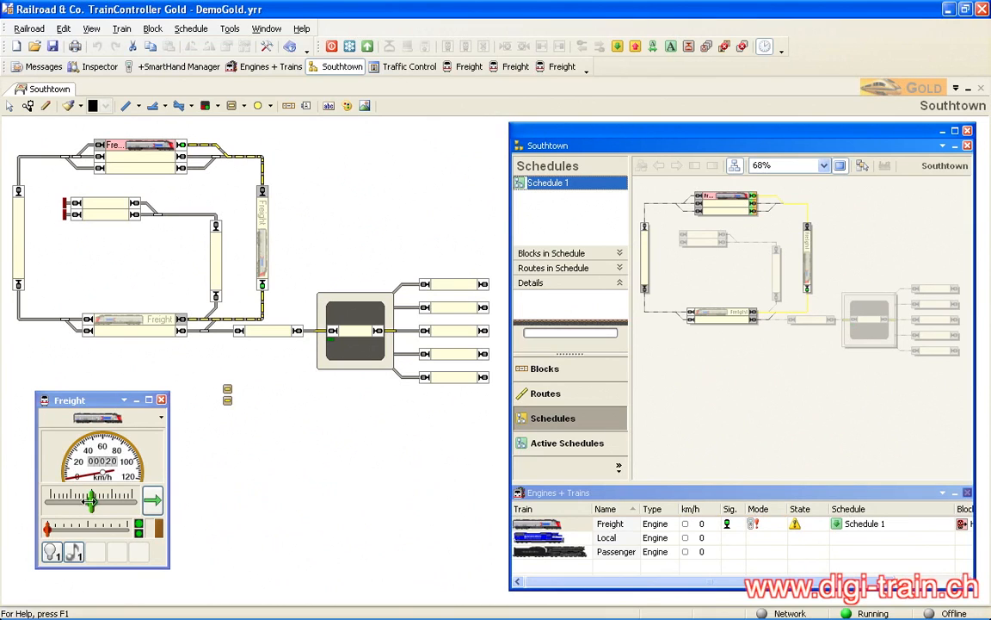
drag(92, 501, 122, 501)
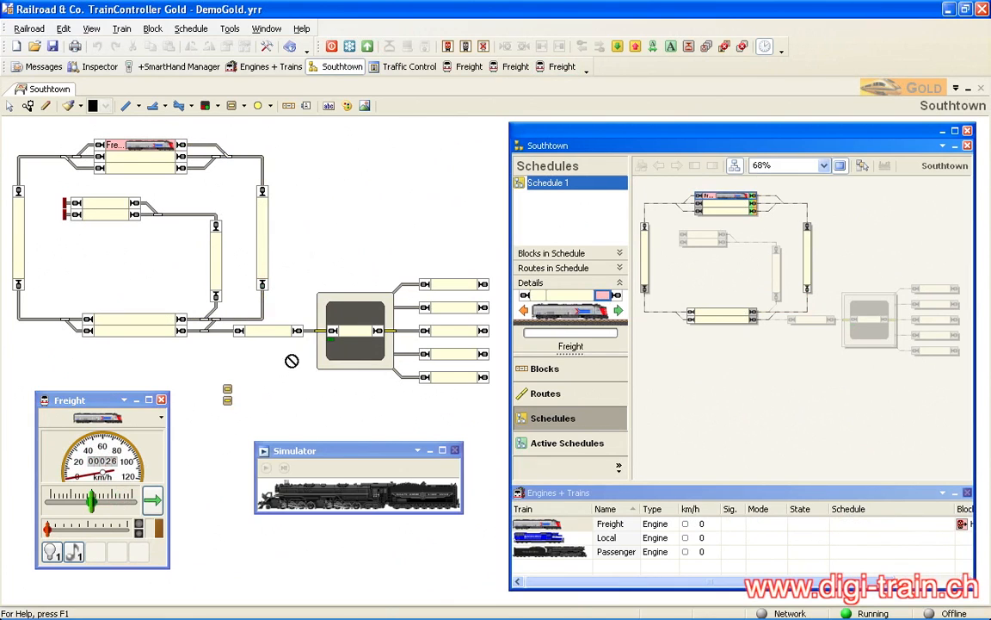
Trigger the "commande automatique" push button and start Schedule 1 so the Freight engine runs under computer control.
drag(290, 350, 234, 389)
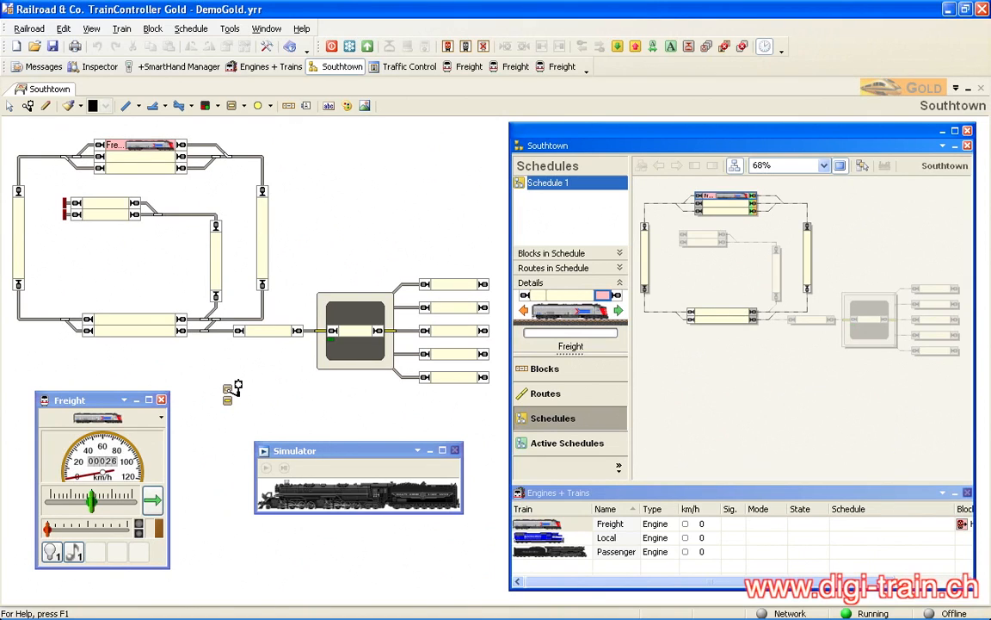
click(230, 391)
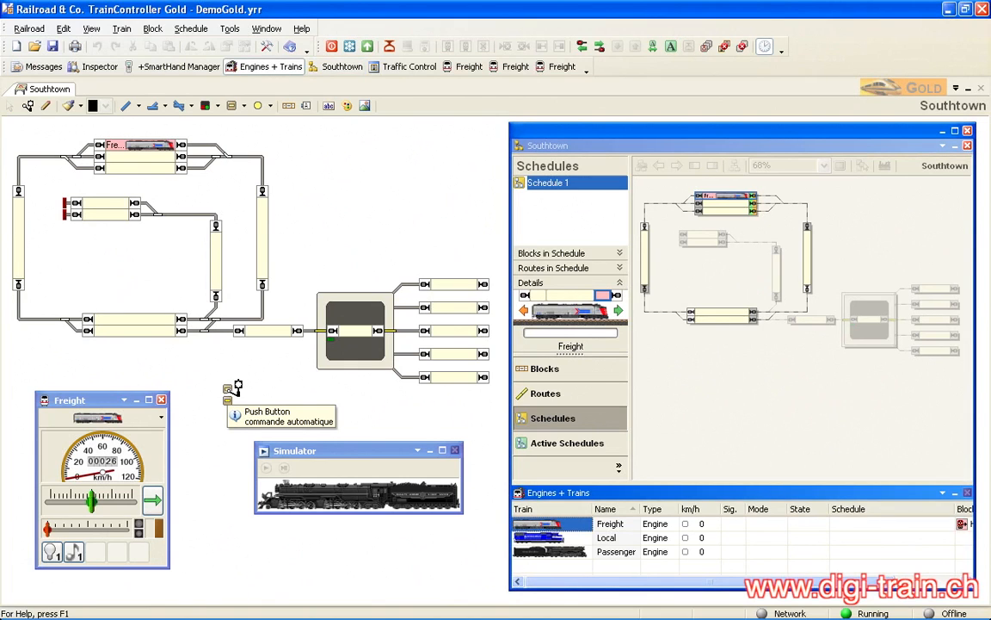
right_click(547, 184)
click(574, 186)
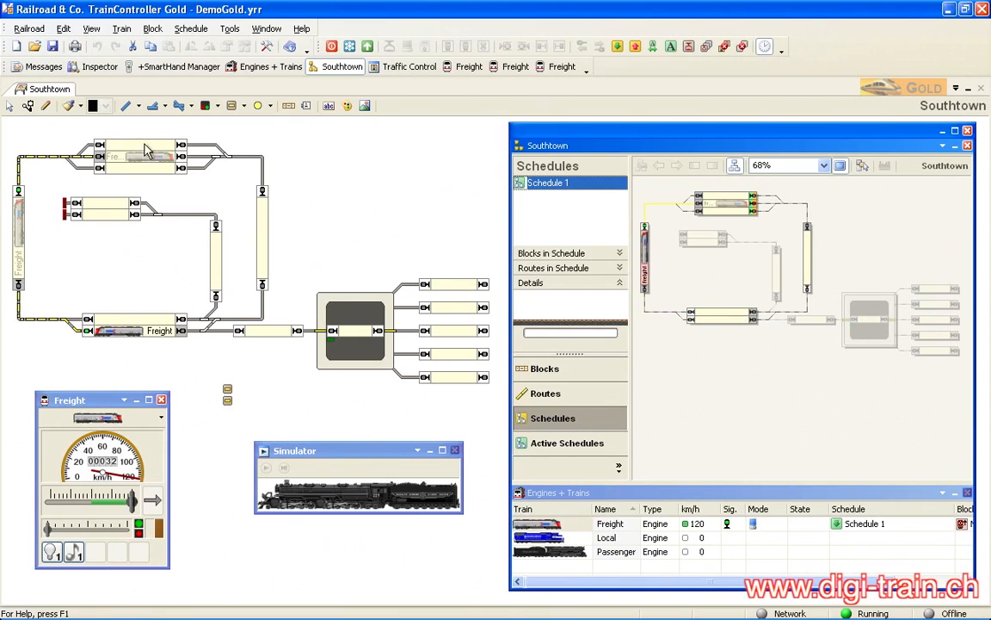
Trigger "commande manuelle" again, restart Schedule 1 from Hidden Yard 2 and drive the Freight engine forward with its speed control.
drag(155, 157, 258, 379)
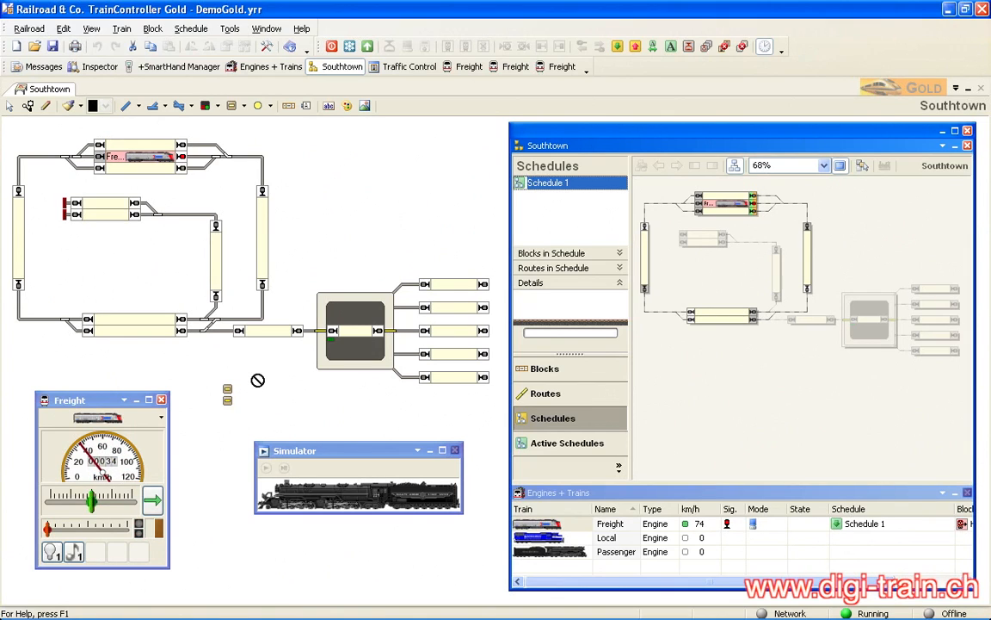
drag(242, 387, 238, 395)
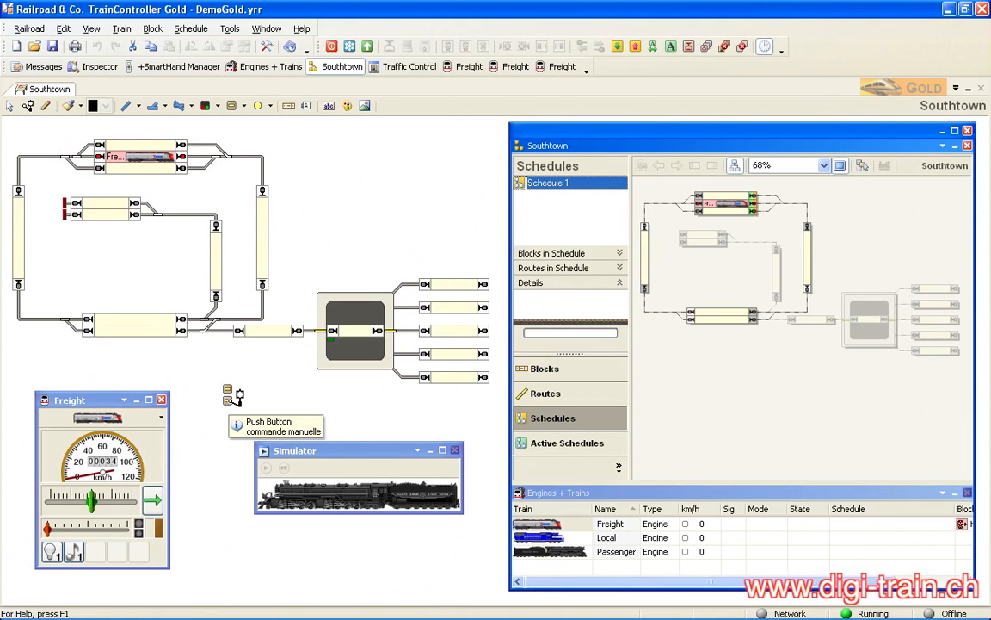
click(232, 400)
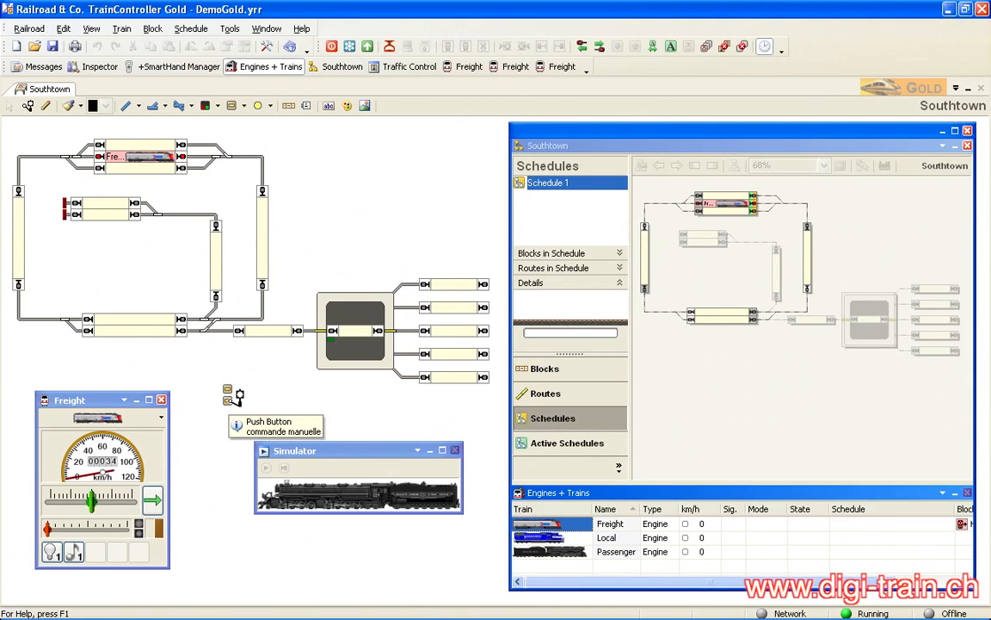
right_click(561, 191)
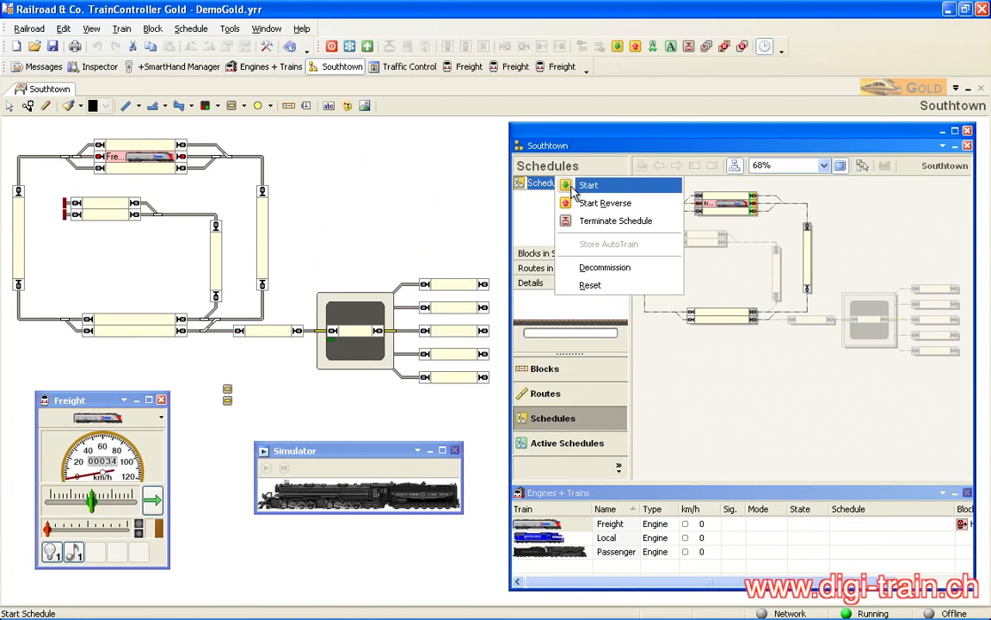
click(575, 188)
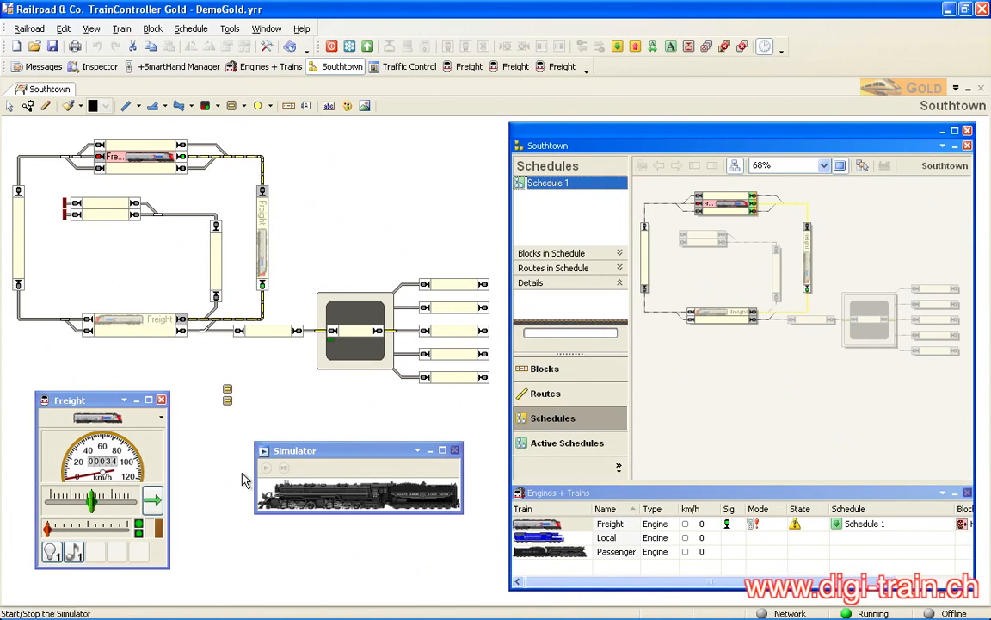
click(92, 501)
drag(92, 501, 118, 501)
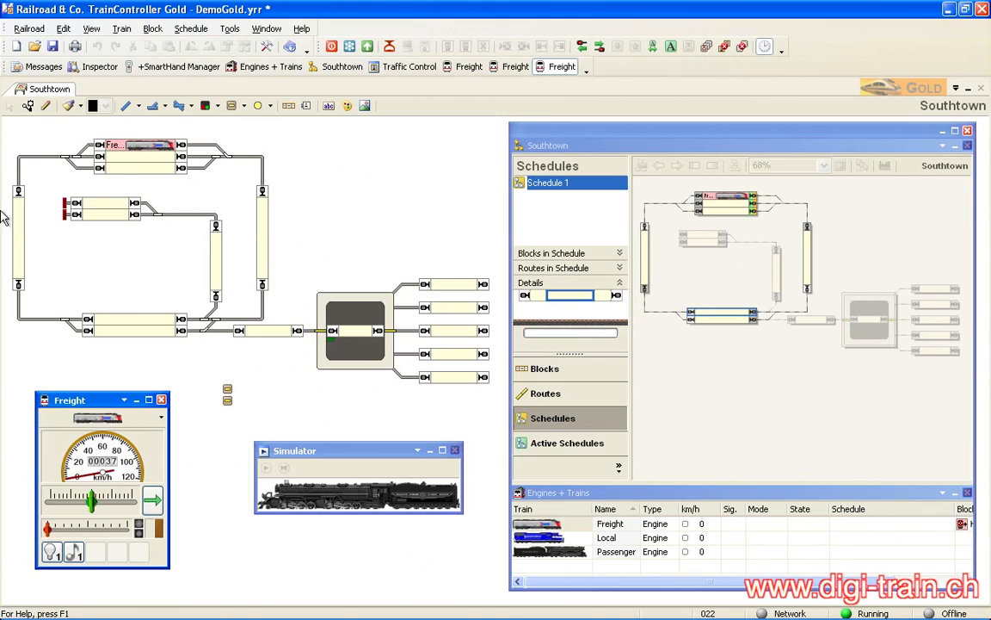
Enter edit mode and change the Select Object operation of "commande automatique" from the Freight engine to block Hidden Yard 3.
mouse_move(160, 149)
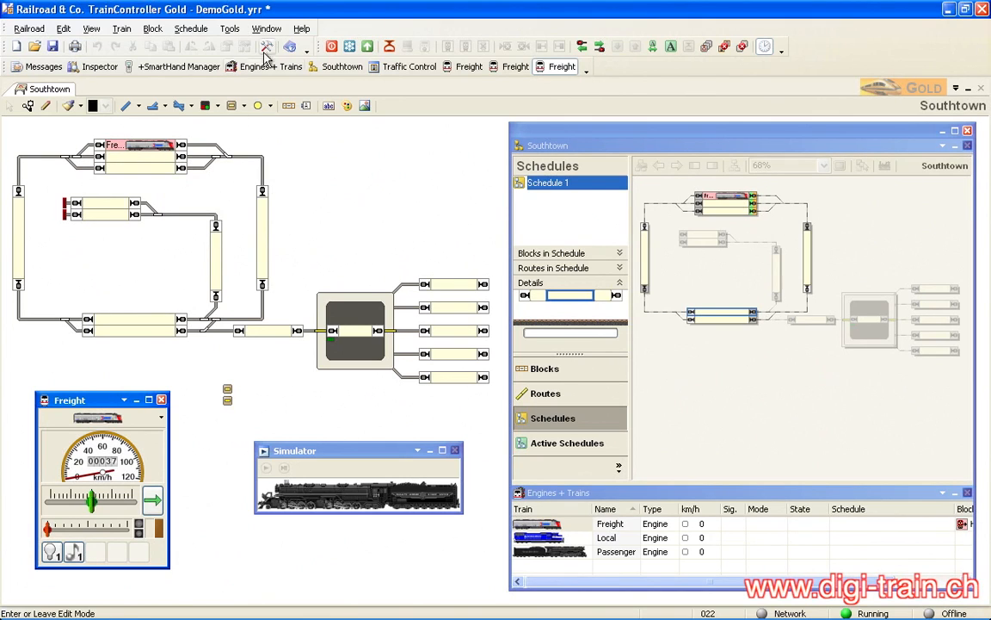
double_click(226, 393)
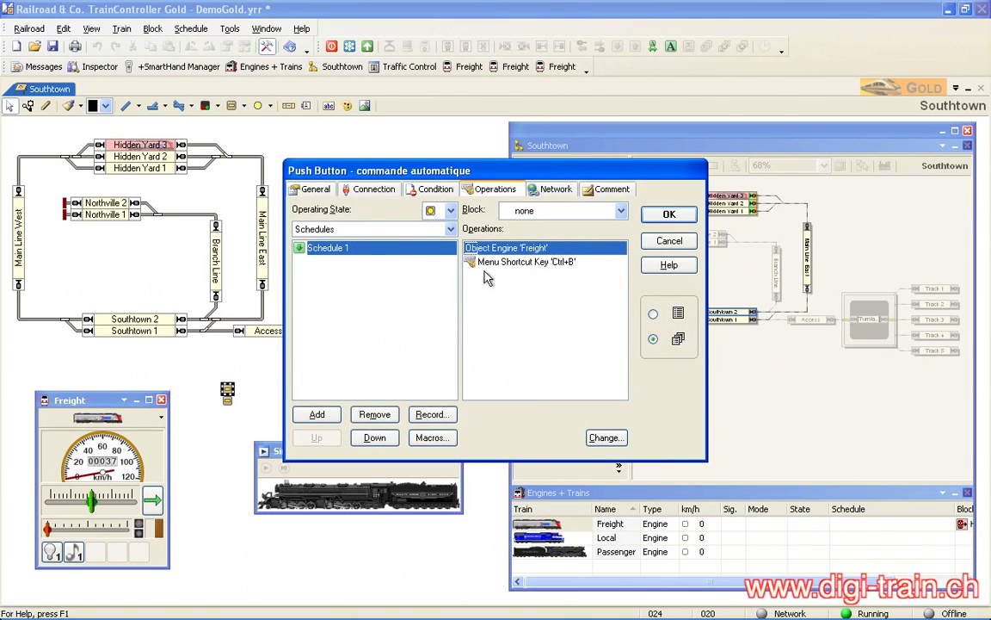
double_click(506, 249)
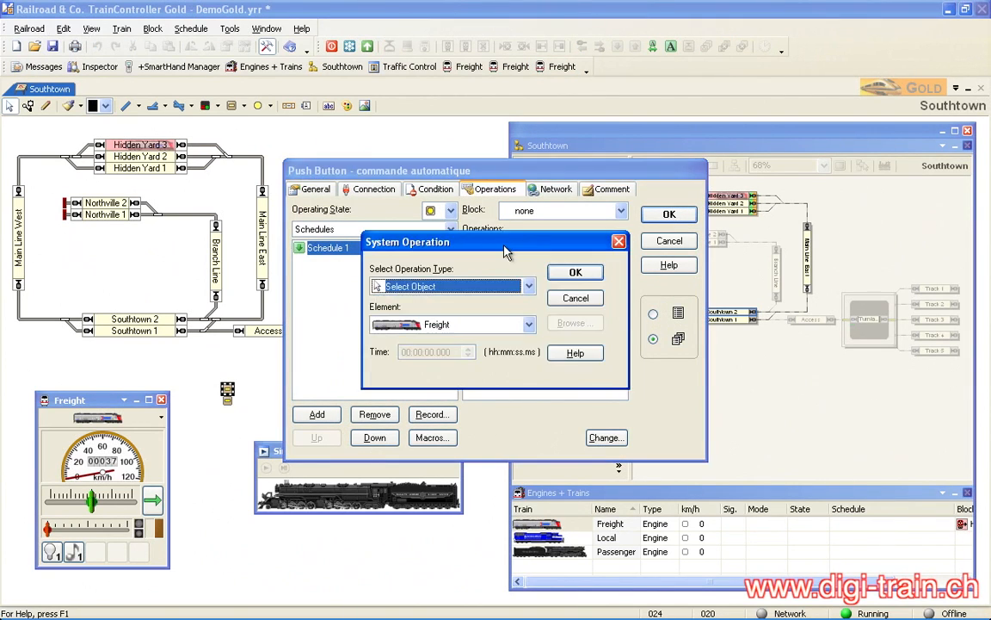
click(529, 326)
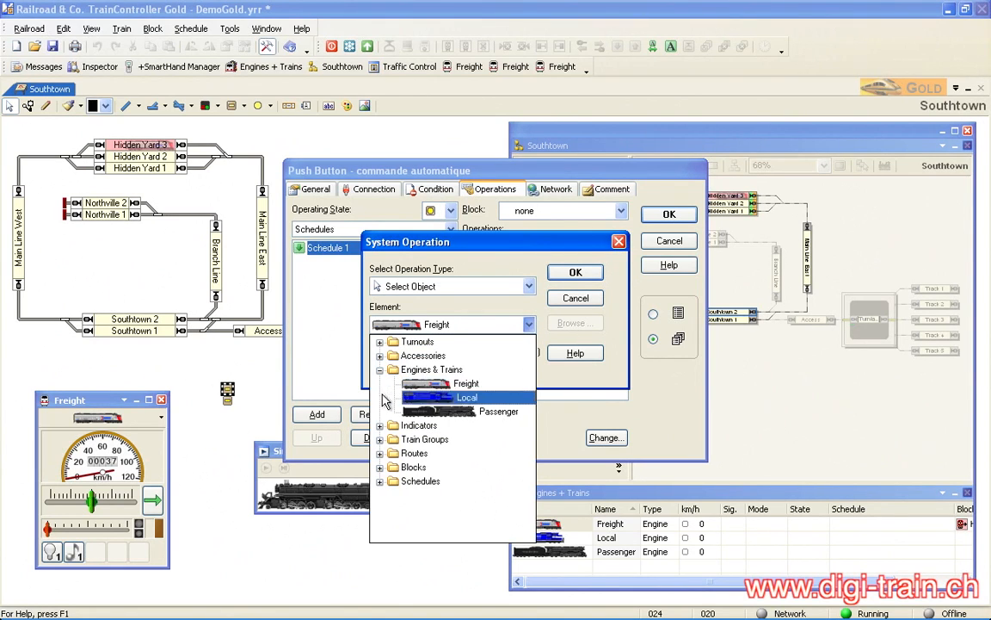
click(380, 467)
scroll(471, 403, down, 3)
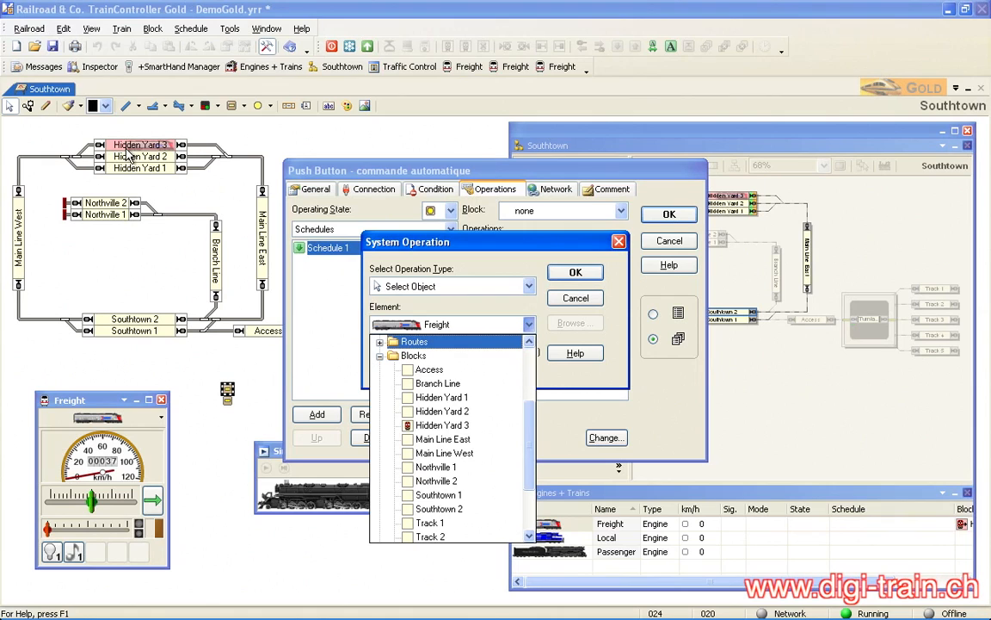
click(452, 427)
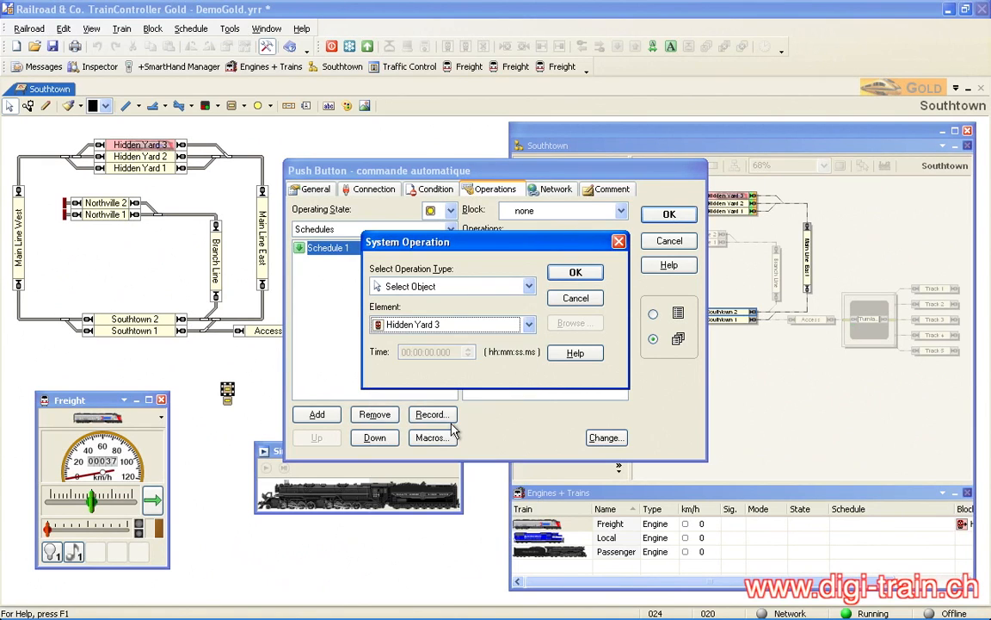
click(574, 274)
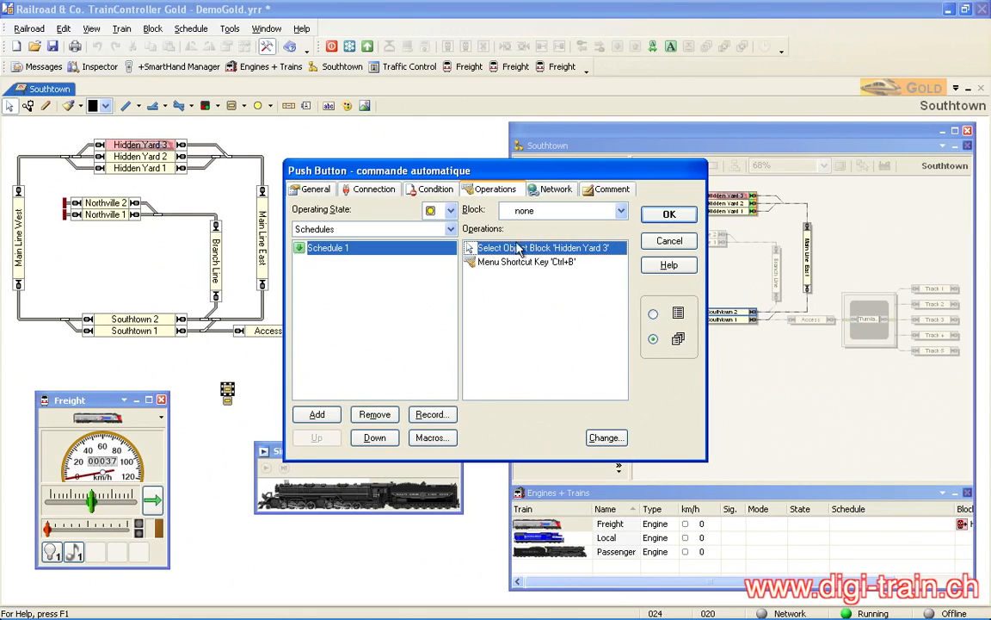
Add Schedule 1 as the last operation of "commande automatique", after the Ctrl+B shortcut, and save the push button.
click(343, 250)
click(311, 414)
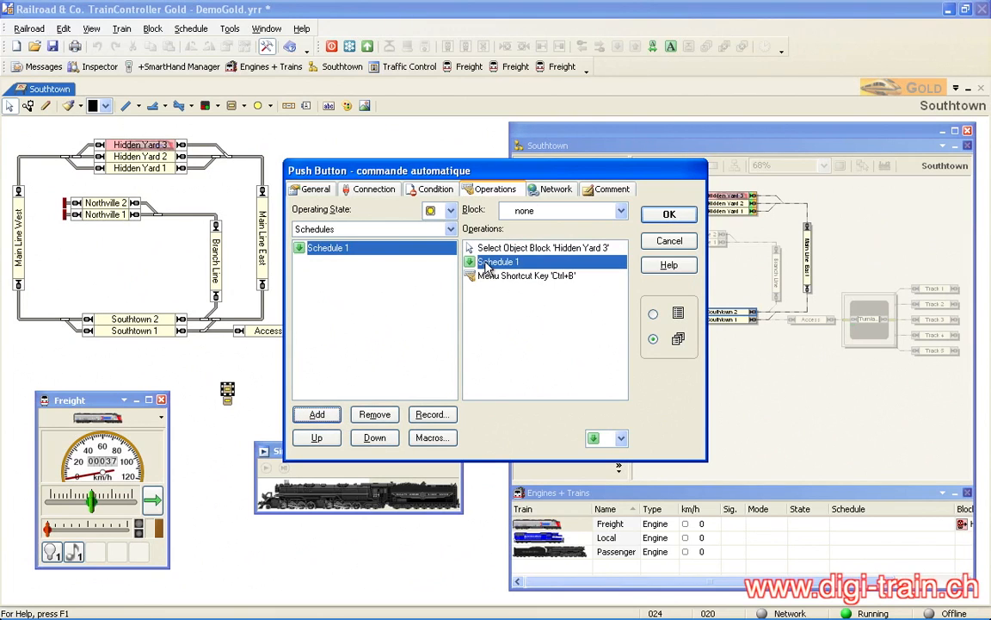
click(379, 439)
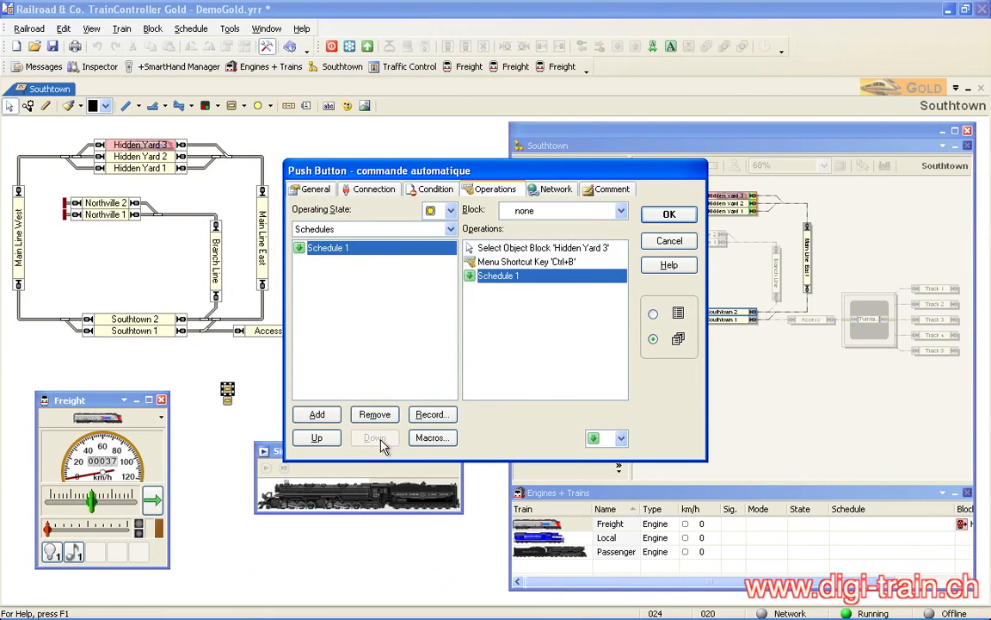
click(669, 215)
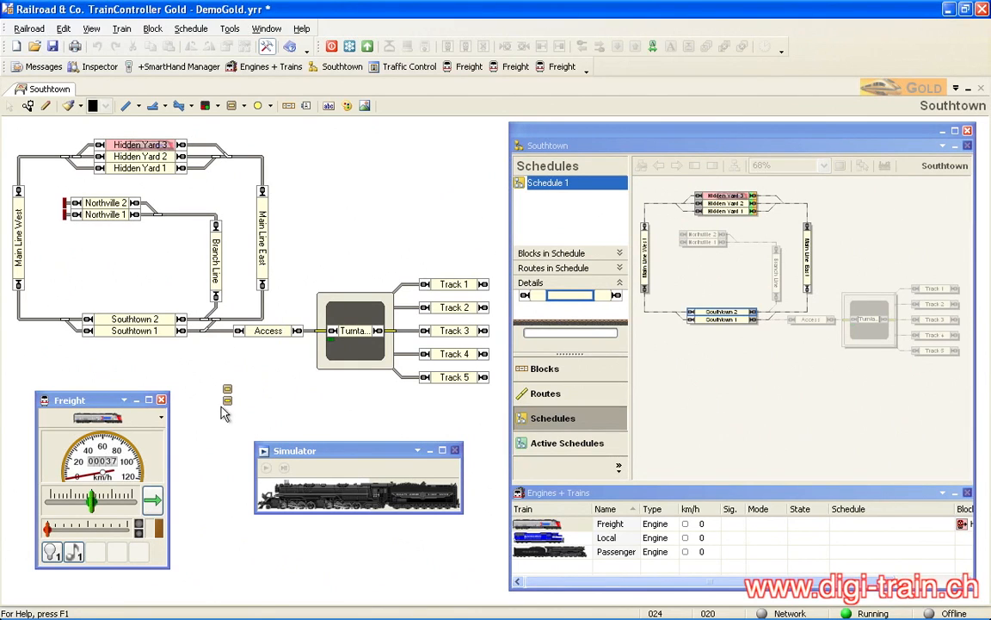
Change the Select Object operation of the "commande manuelle" push button to block Hidden Yard 3.
double_click(228, 400)
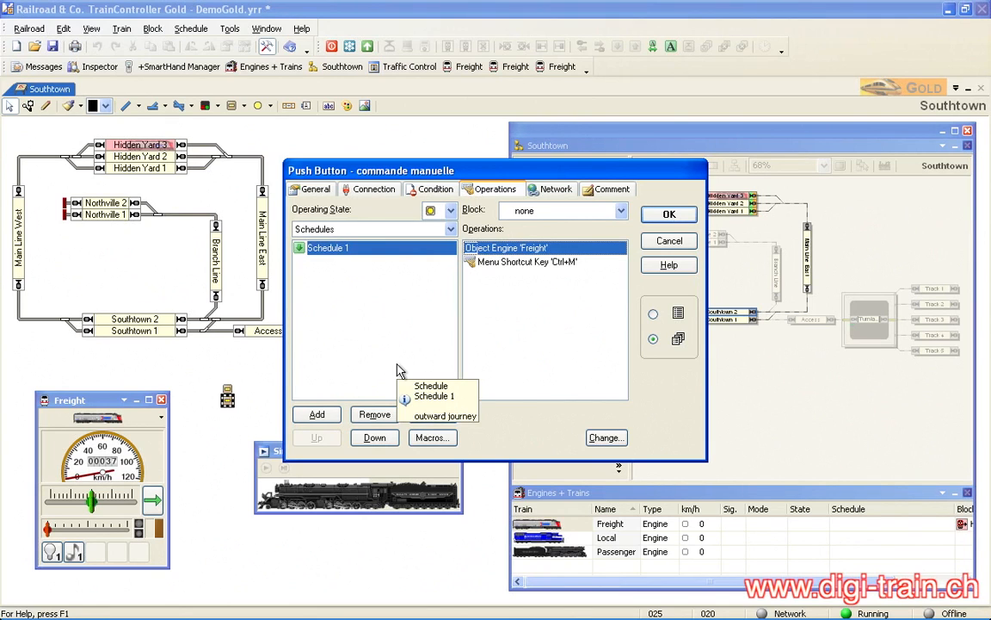
double_click(512, 250)
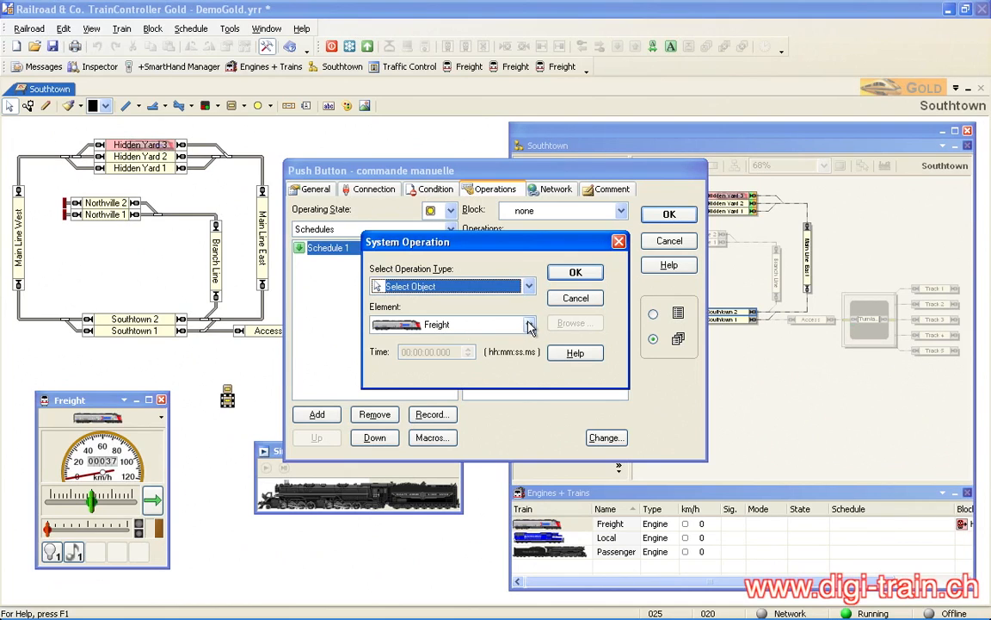
click(529, 326)
click(380, 370)
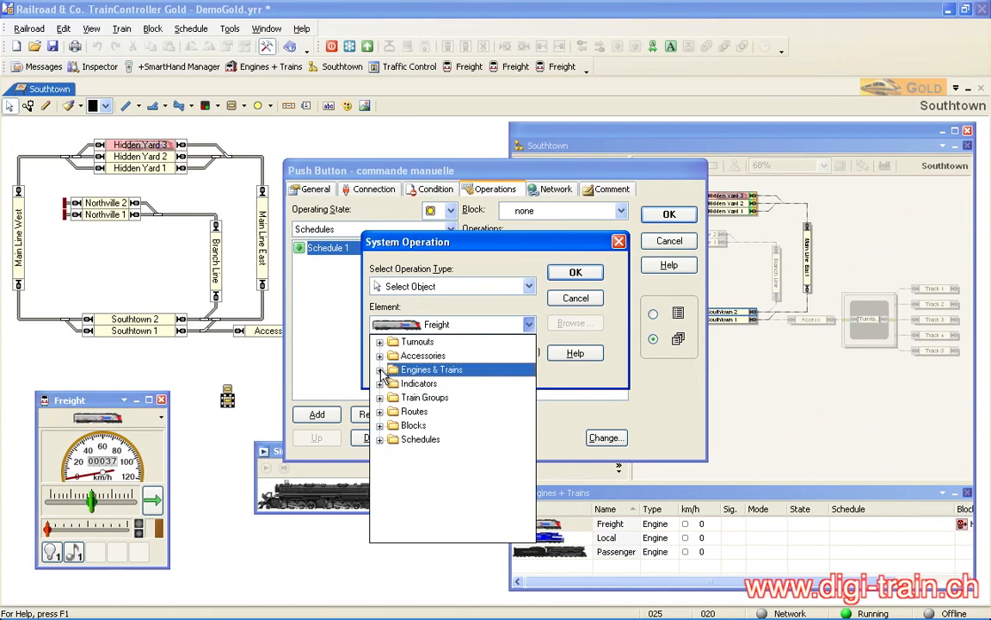
click(380, 425)
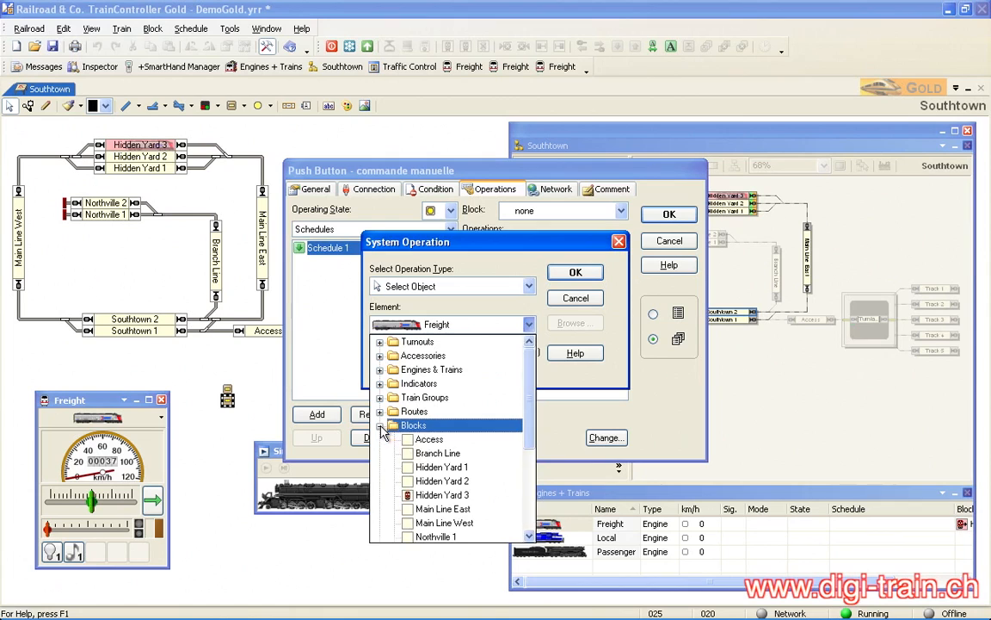
click(438, 495)
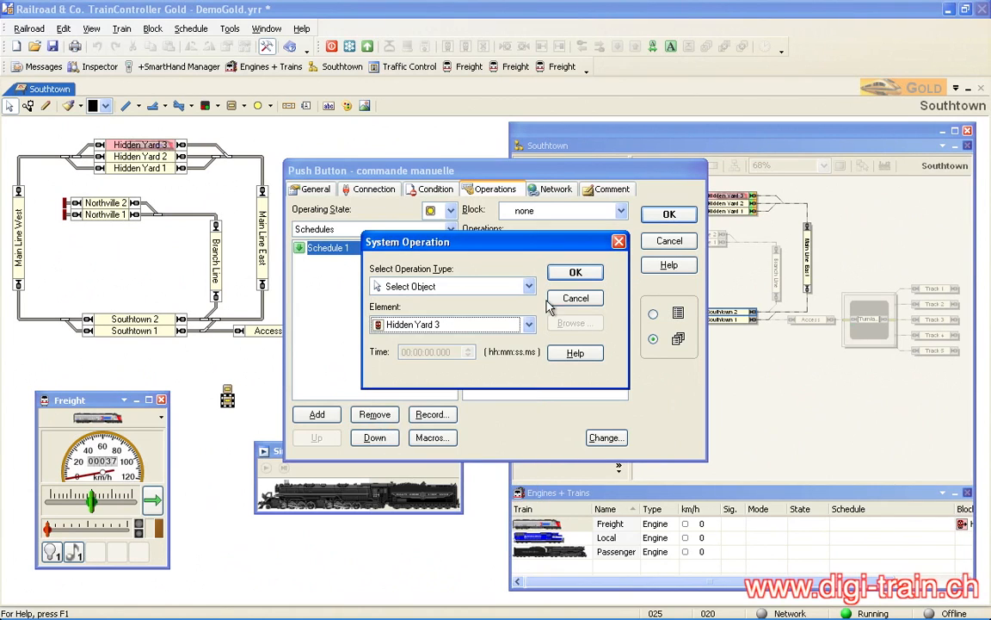
click(573, 273)
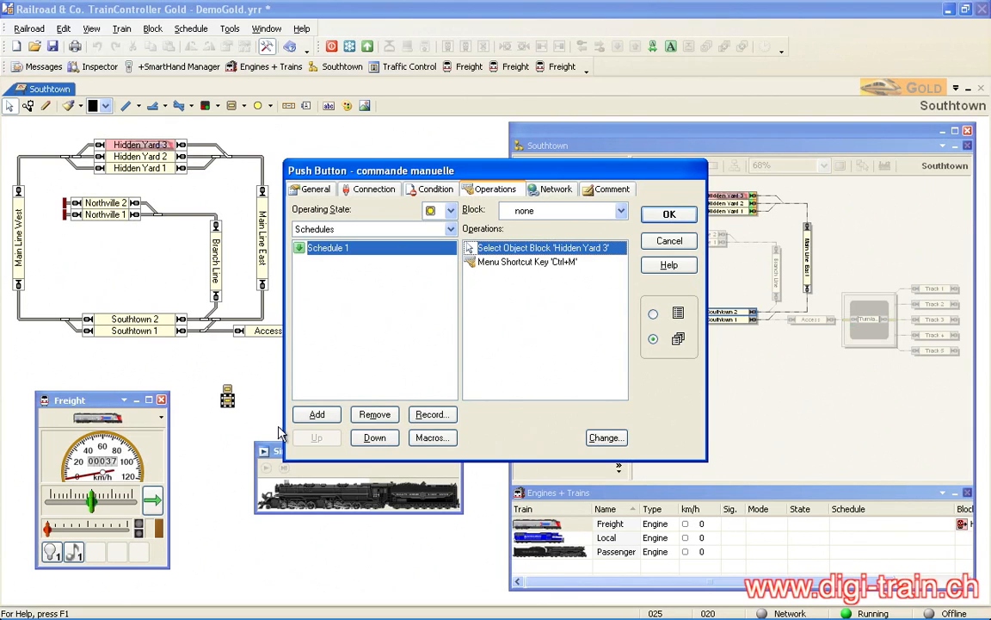
Add Schedule 1 as the last operation of "commande manuelle", after the Ctrl+M shortcut, and save the push button.
click(317, 414)
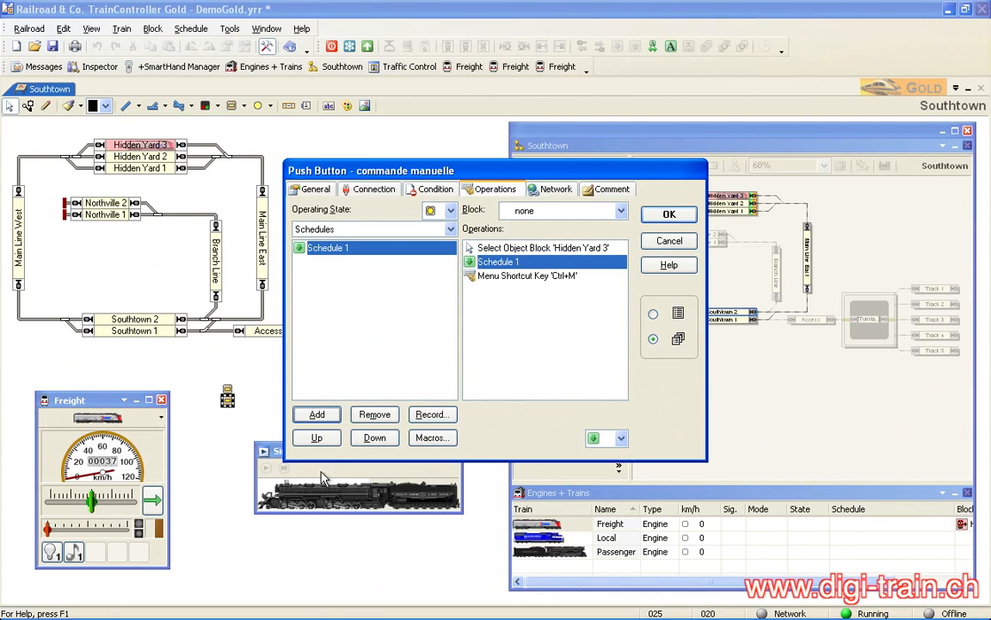
click(375, 437)
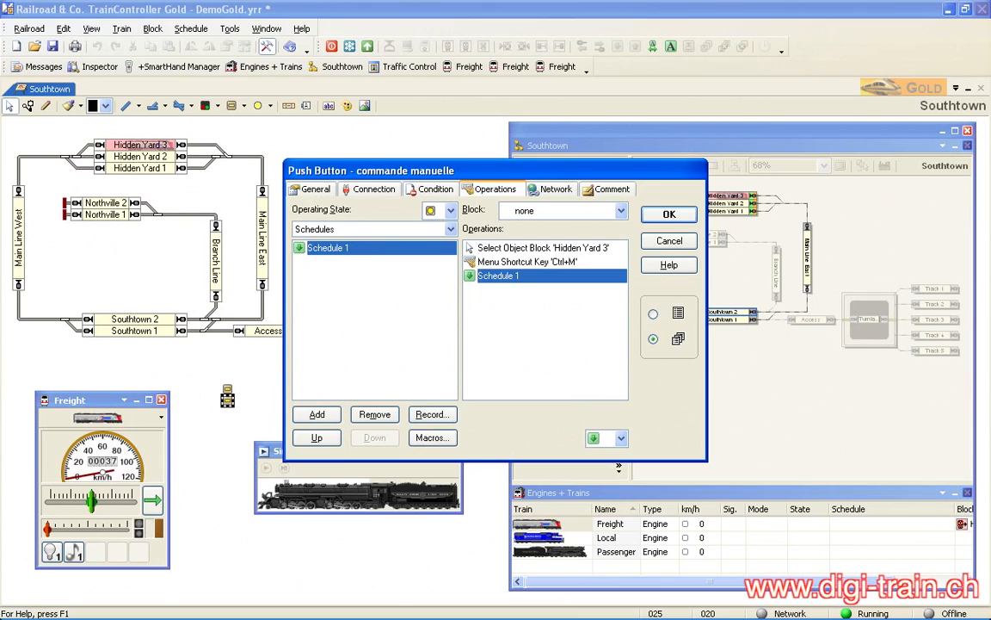
click(669, 213)
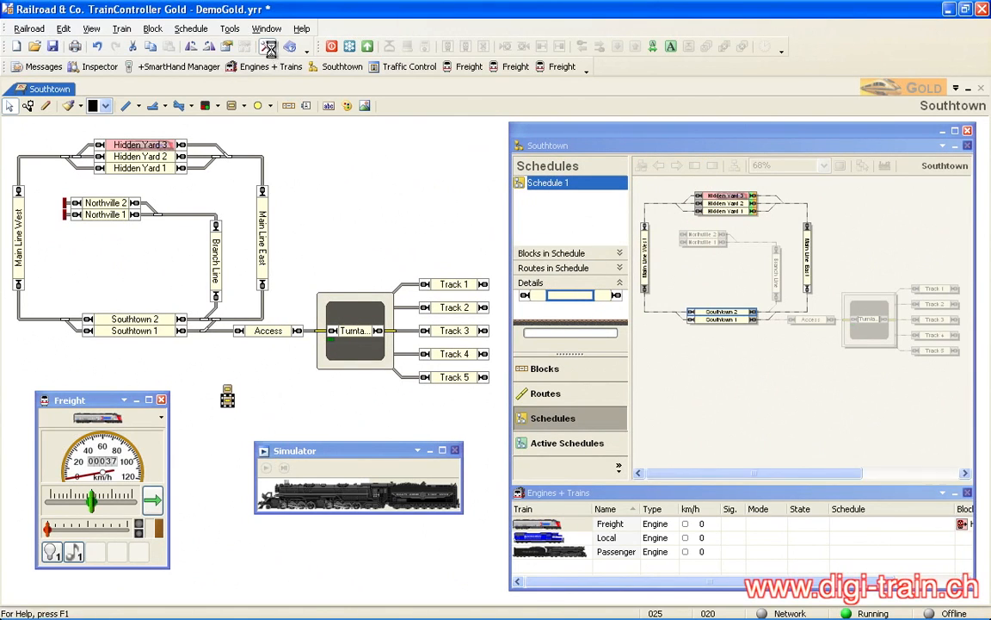
Leave edit mode, start the simulator and trigger the "commande automatique" push button for the train in Hidden Yard 3.
click(267, 45)
click(303, 451)
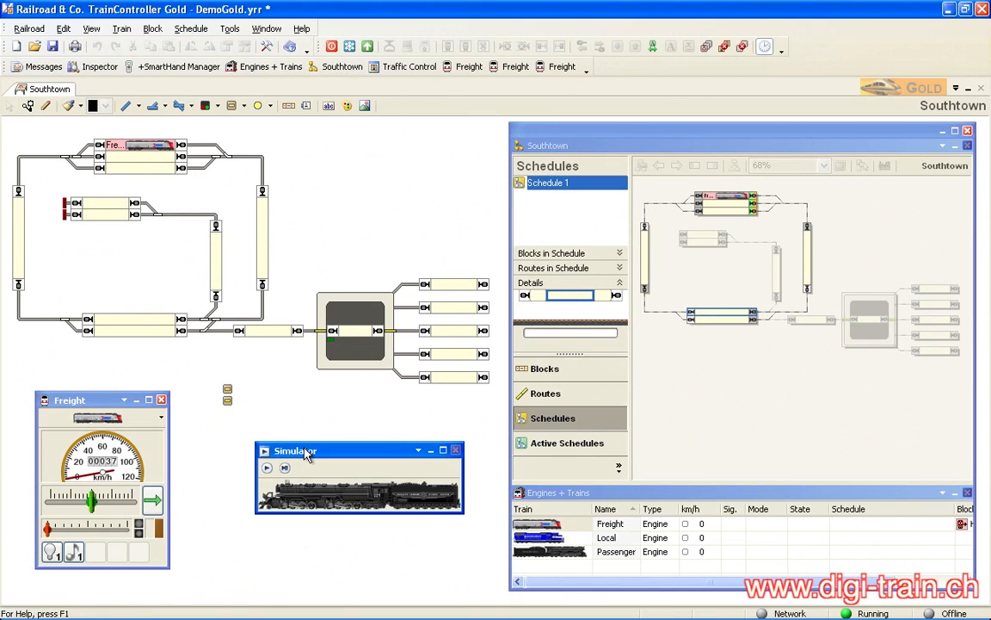
click(267, 468)
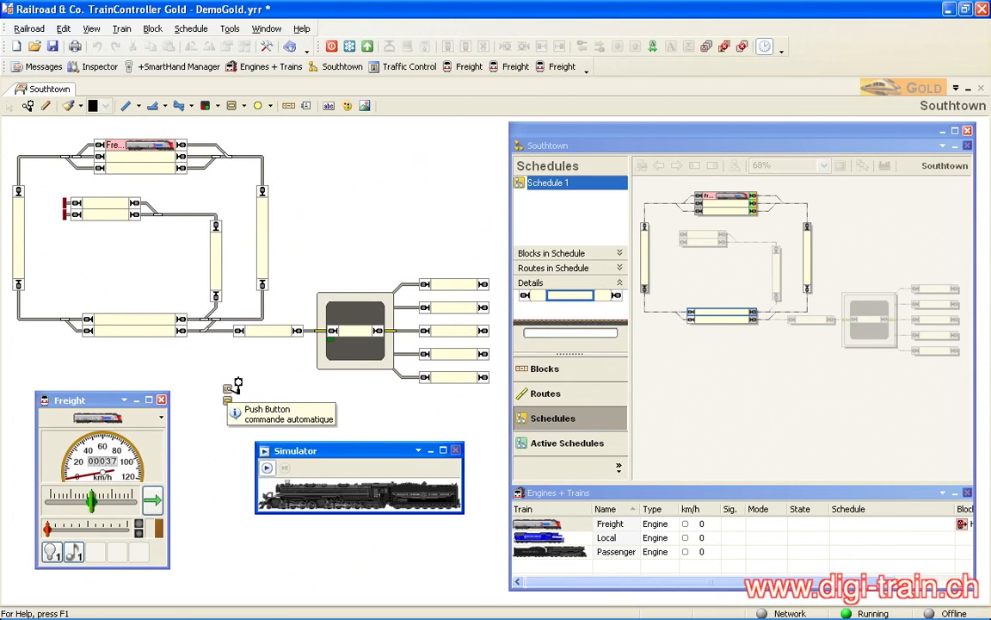
click(232, 387)
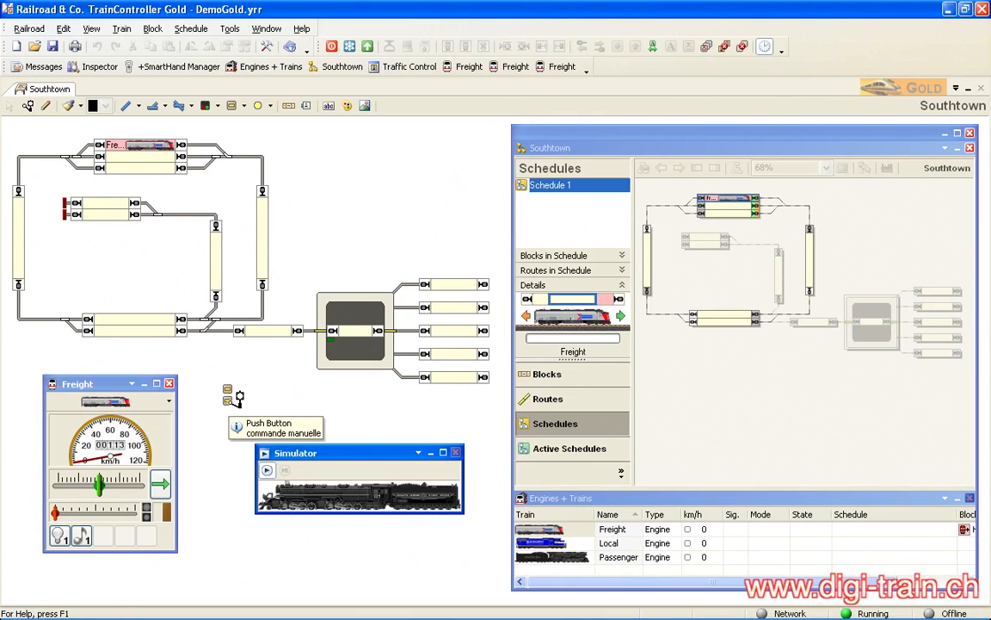
Trigger "commande manuelle" and drive the Freight engine forward by hand at about 105 km/h, stopping it in Main Line East.
click(232, 401)
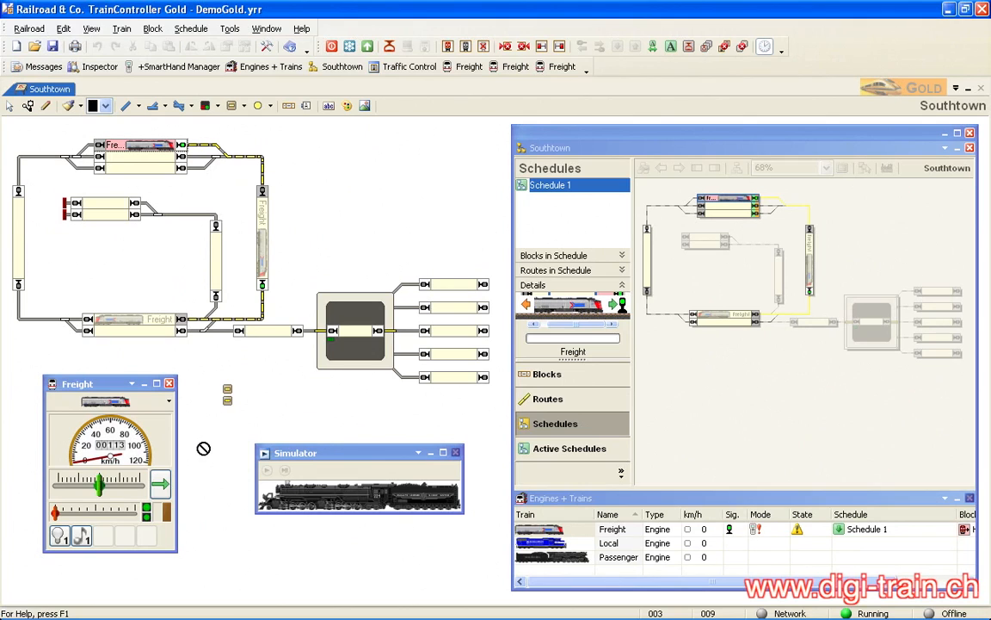
drag(100, 484, 135, 486)
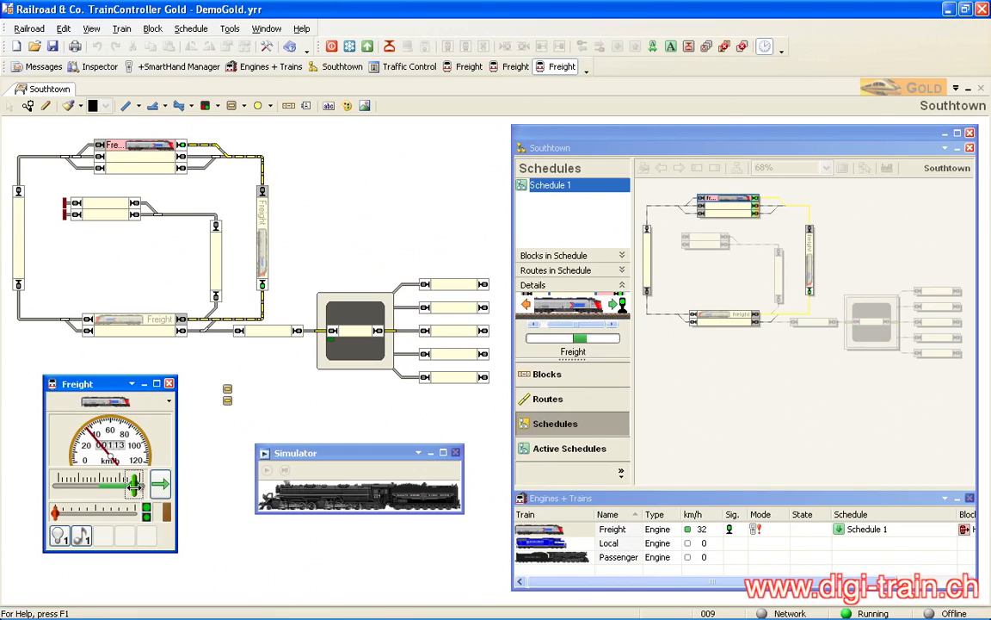
mouse_move(135, 487)
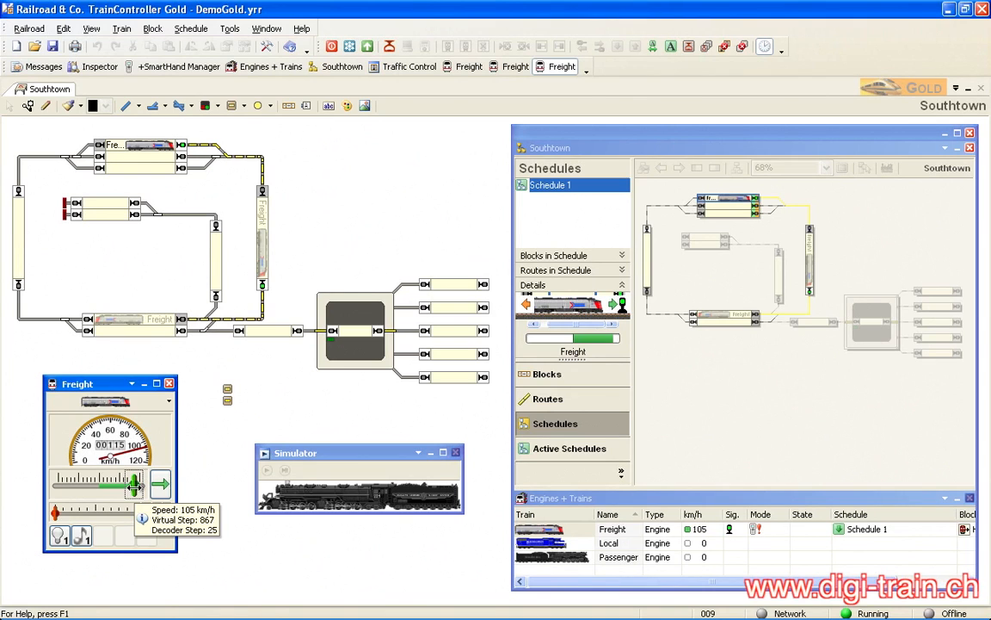
drag(135, 486, 78, 485)
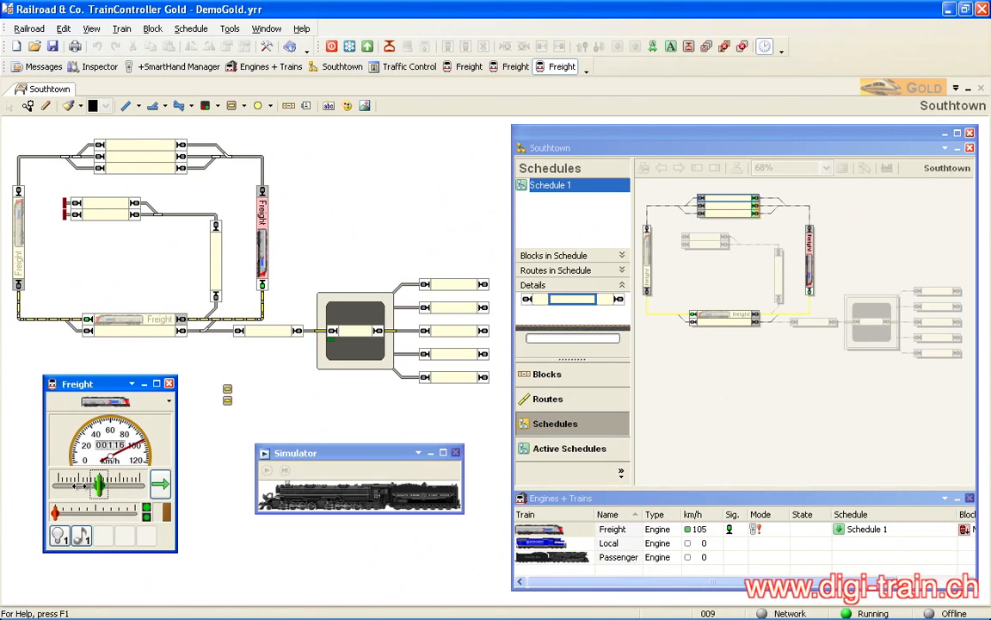
mouse_move(81, 490)
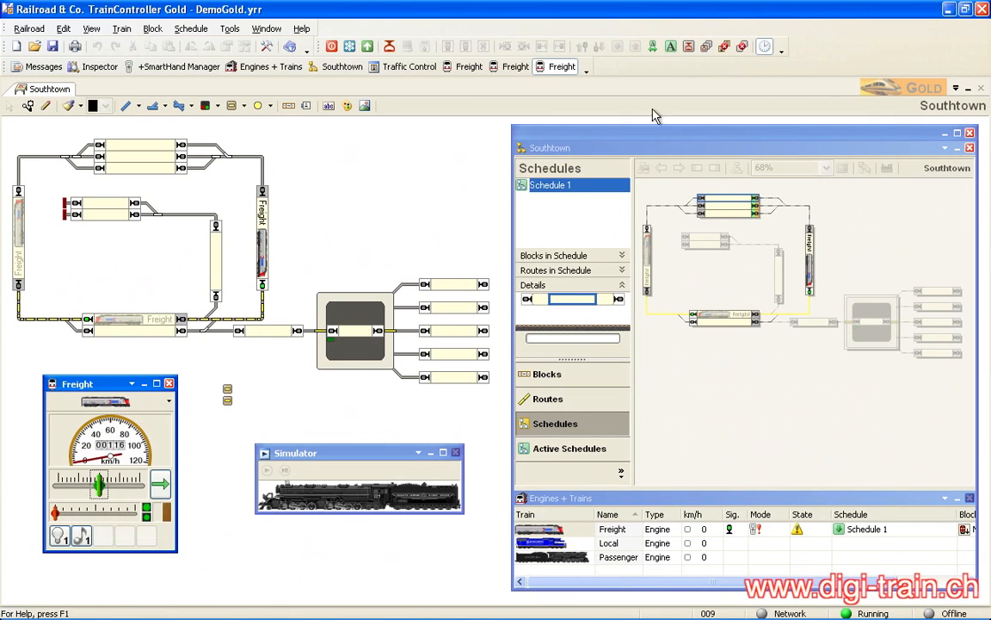
Terminate the Freight engine's schedule and remove it from Main Line East, placing the Local engine in Hidden Yard 3 instead.
click(697, 49)
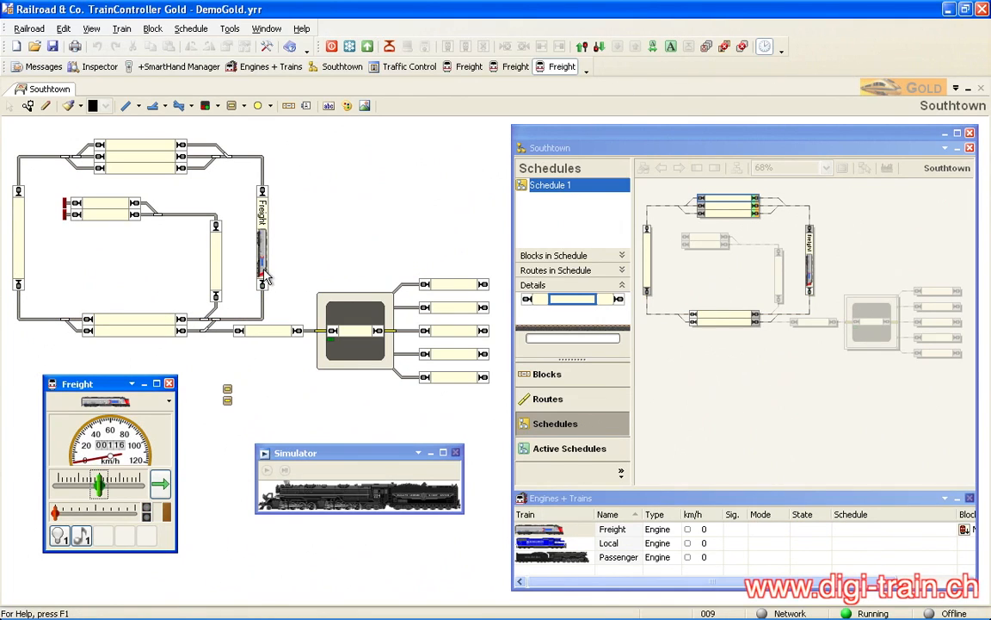
drag(264, 268, 305, 248)
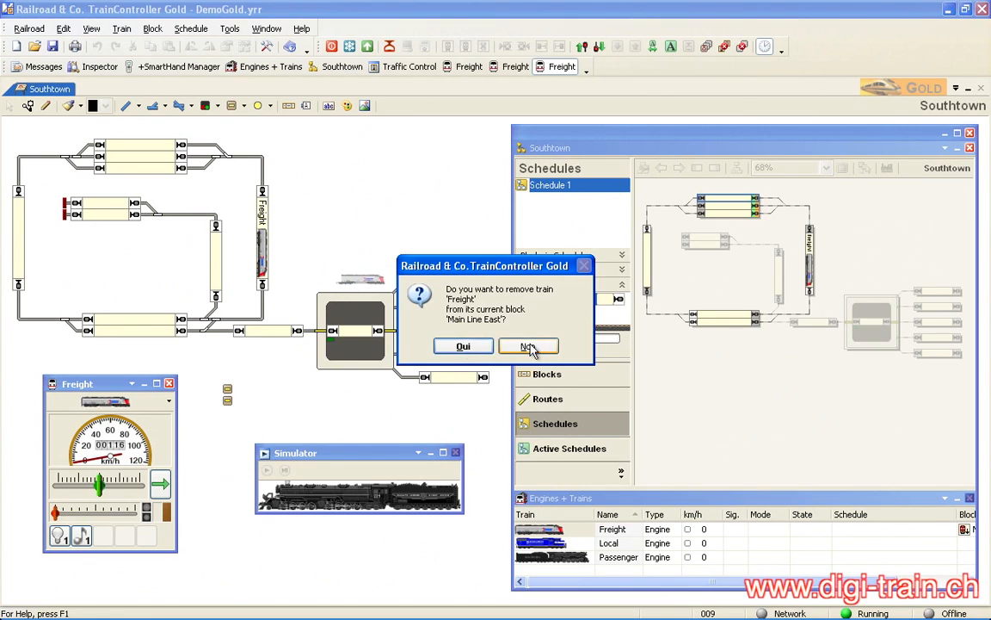
click(463, 348)
drag(555, 544, 165, 146)
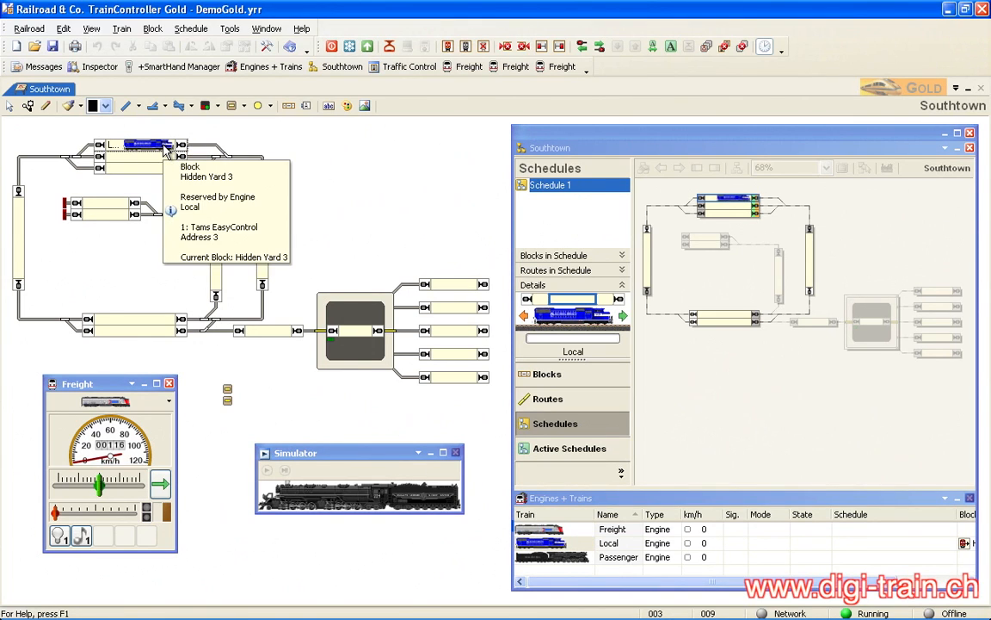
Trigger "commande automatique" for the Local engine and switch the train control window from Freight to Local.
drag(165, 475, 234, 387)
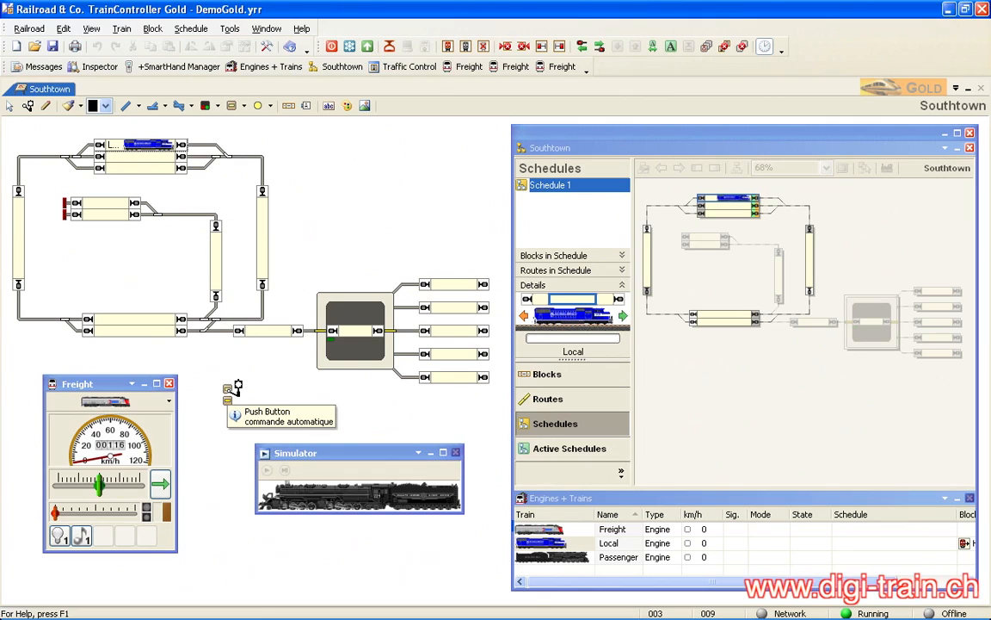
click(238, 385)
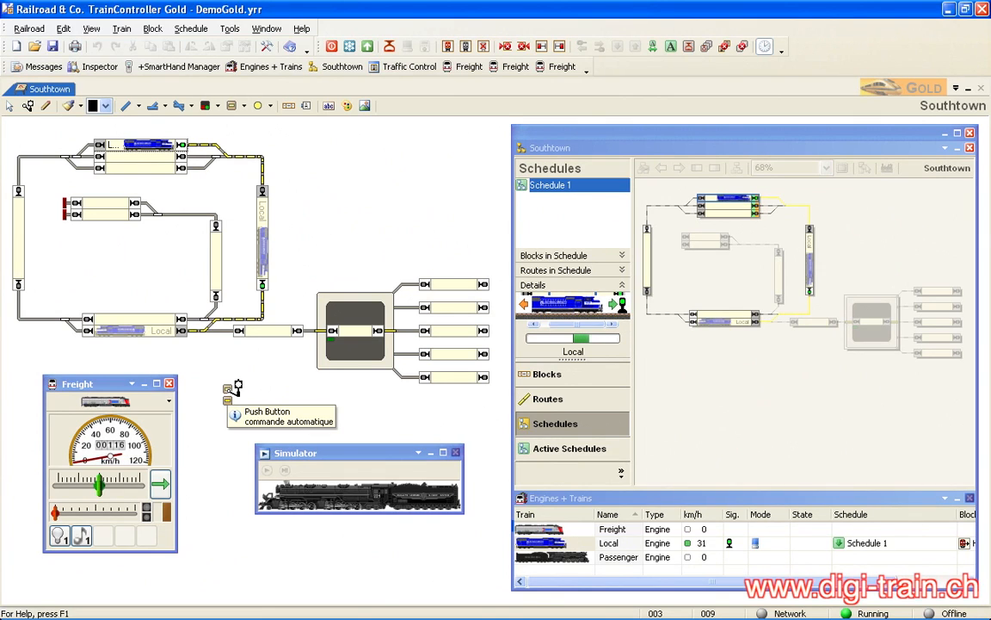
click(120, 401)
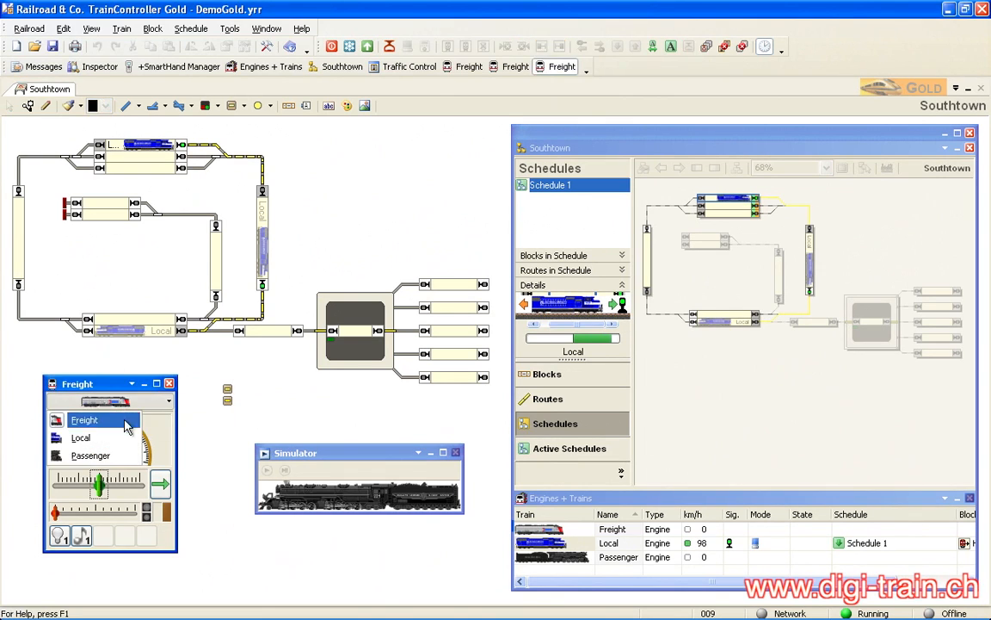
click(117, 447)
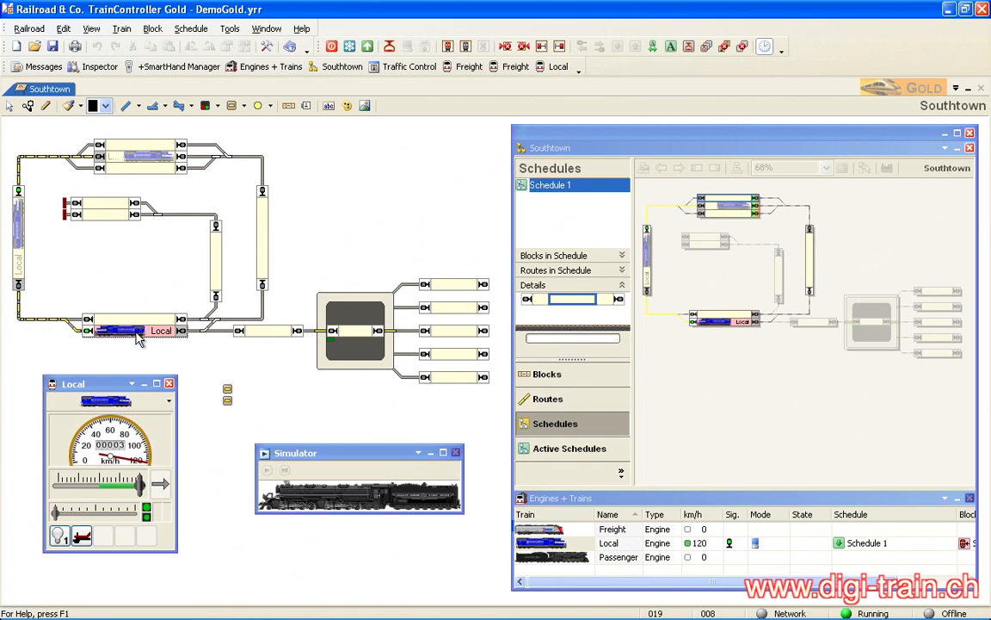
Terminate the Local engine's schedule in Southtown 1 and move the engine back to Hidden Yard 3.
right_click(135, 330)
click(172, 457)
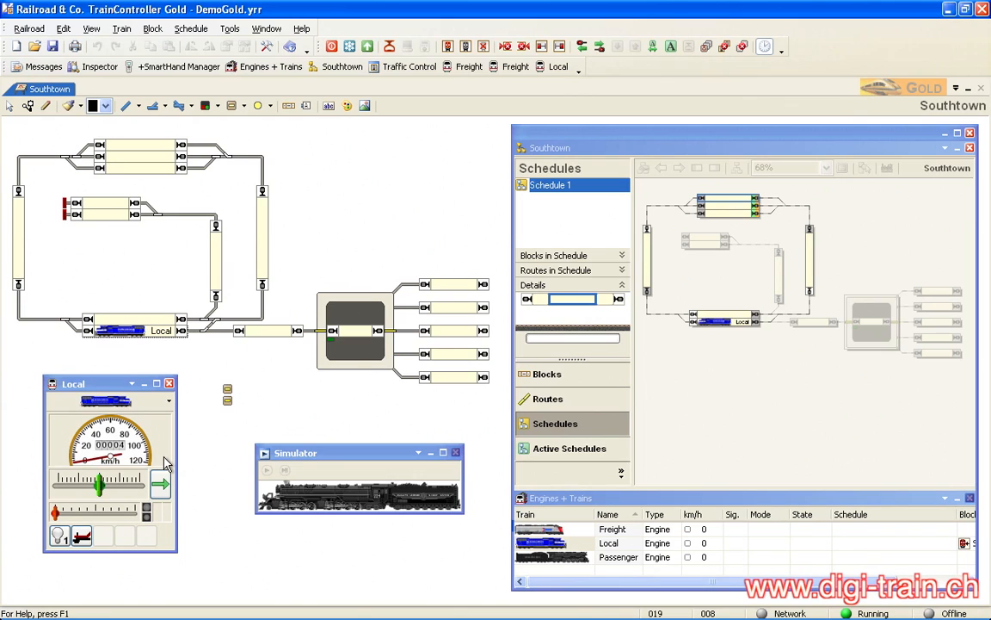
drag(121, 339, 172, 154)
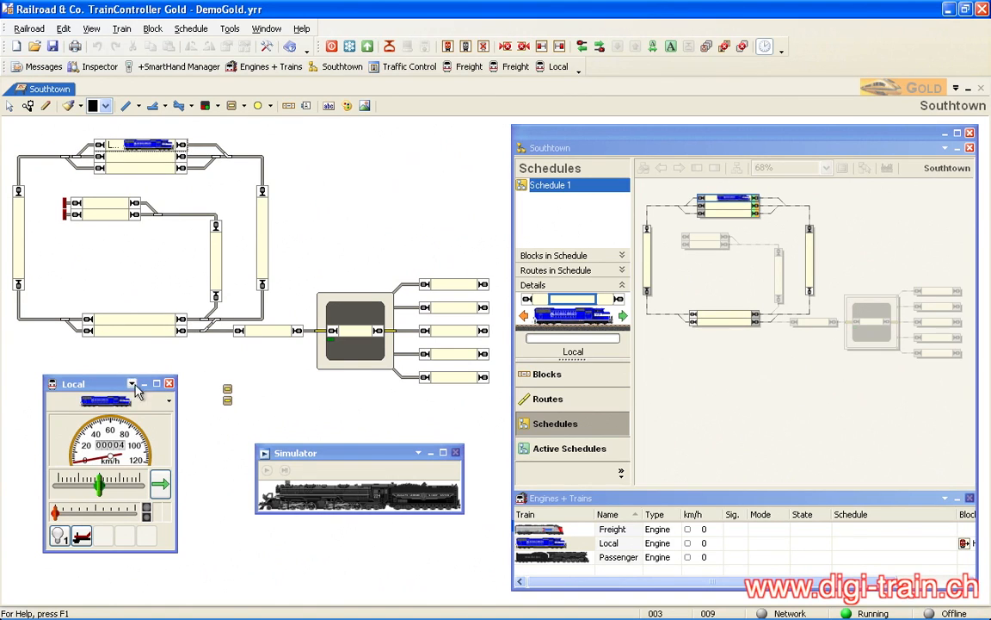
Trigger "commande manuelle" and drive the Local engine forward by hand at about 101 km/h, stopping it in Southtown 1.
drag(134, 395, 234, 398)
click(234, 395)
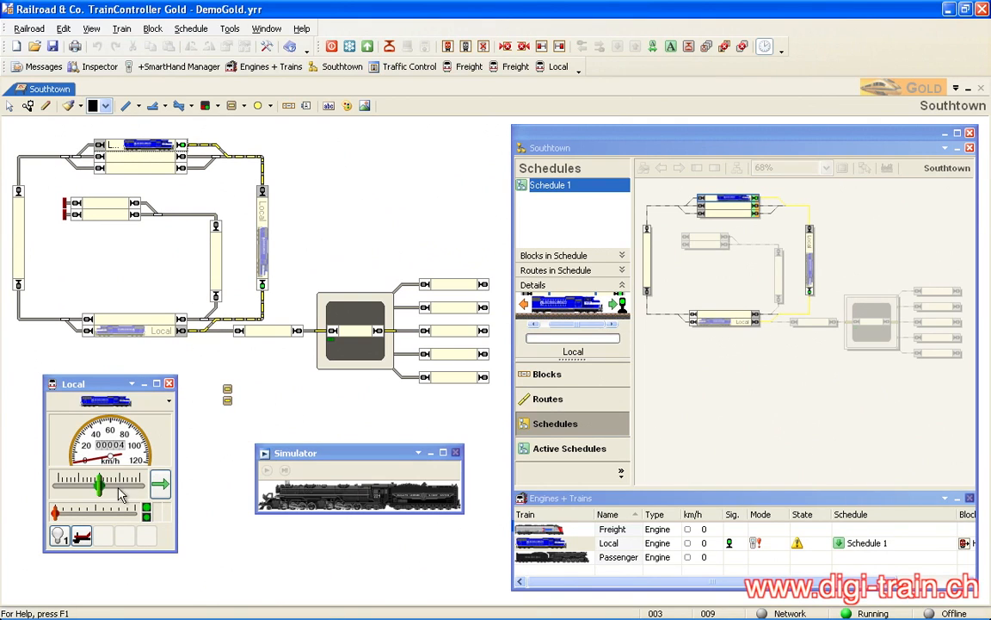
drag(101, 484, 131, 484)
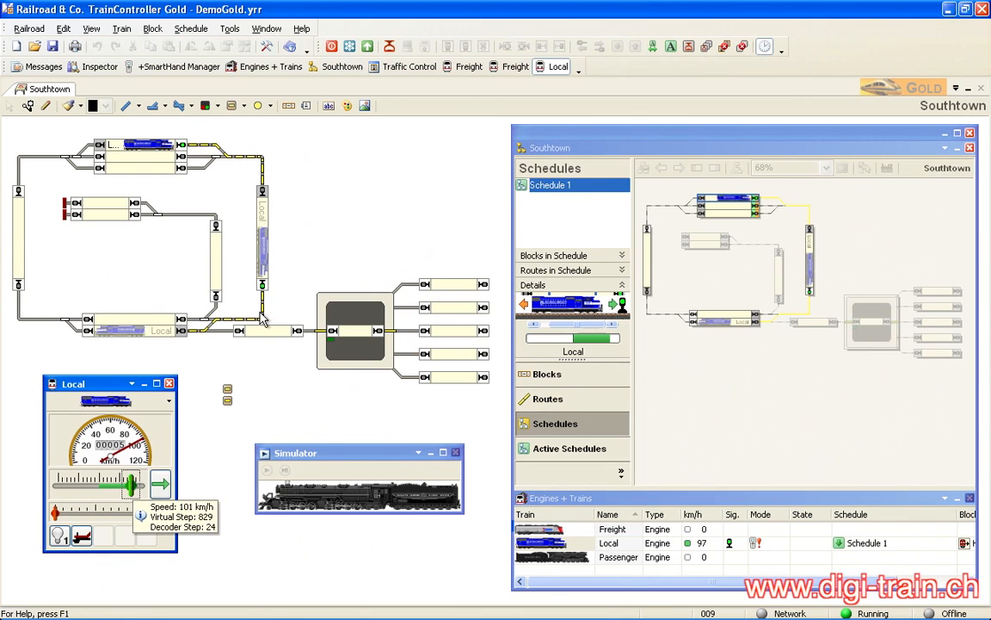
drag(265, 237, 198, 332)
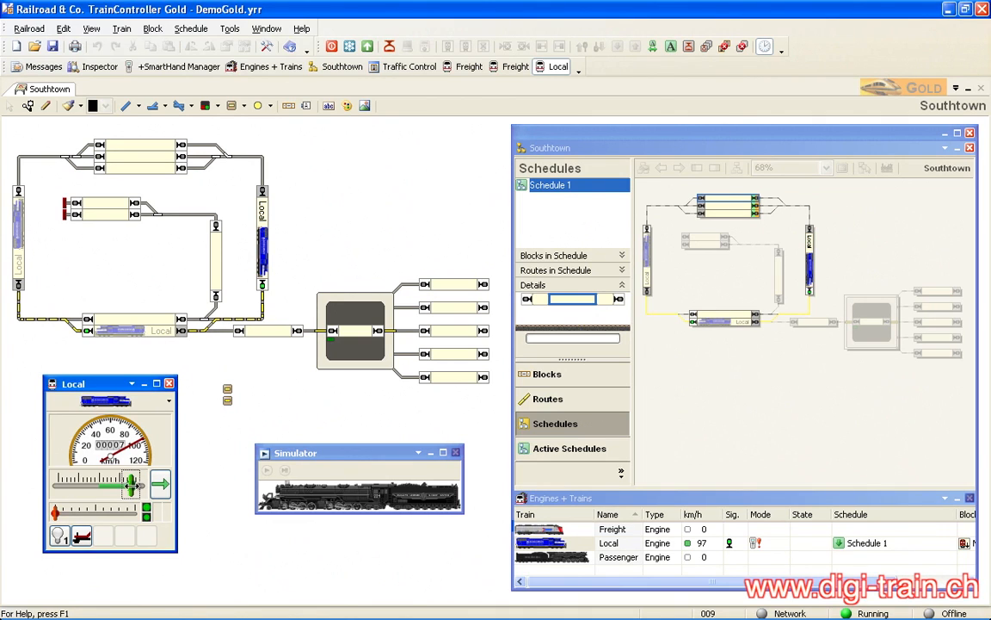
drag(131, 485, 101, 487)
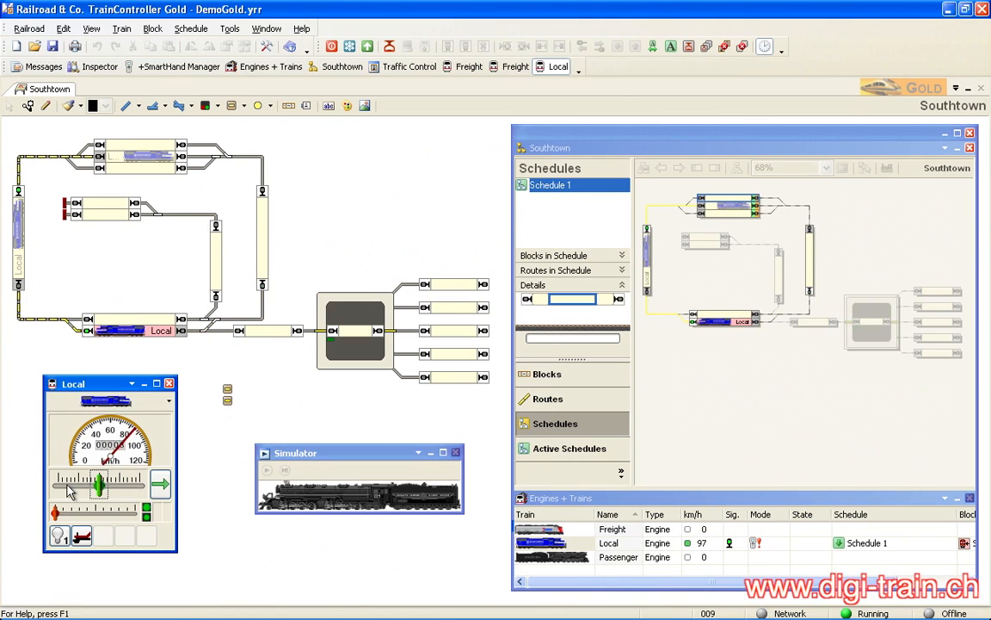
mouse_move(69, 490)
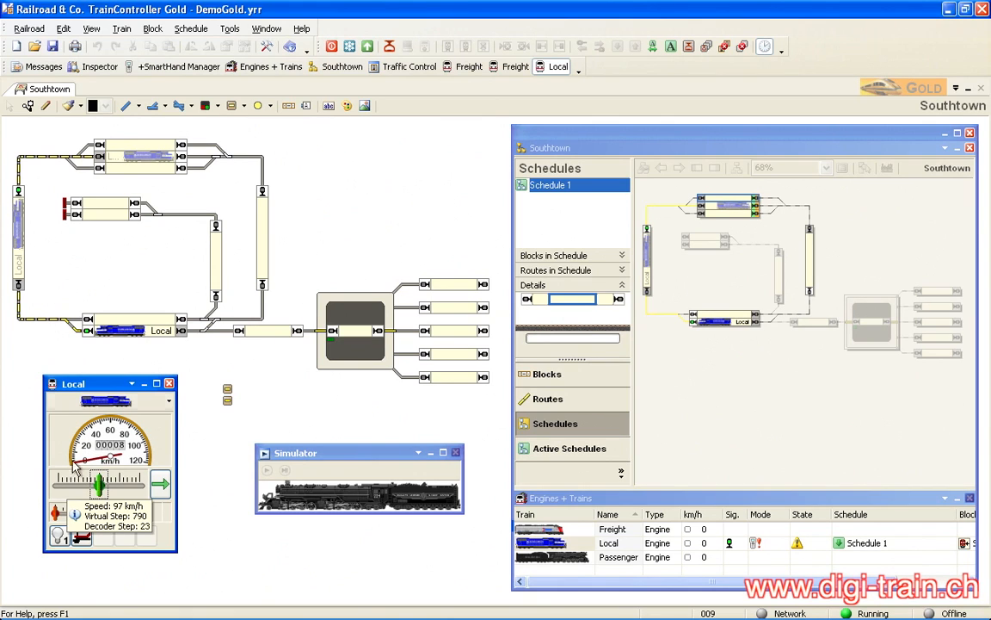
Terminate the running schedule of the Local engine standing in Southtown 1.
click(101, 302)
right_click(112, 332)
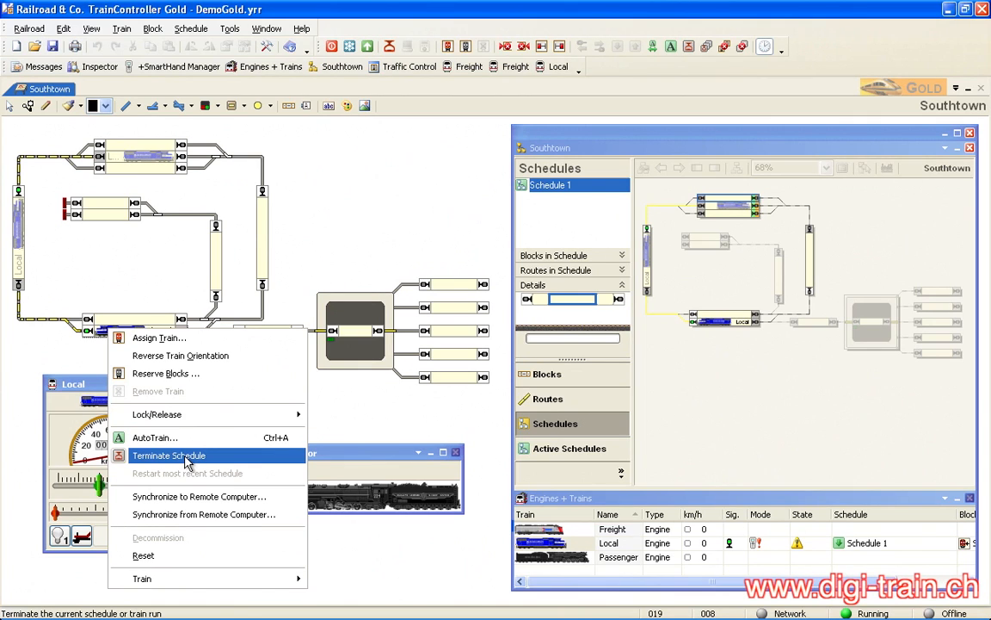
click(186, 462)
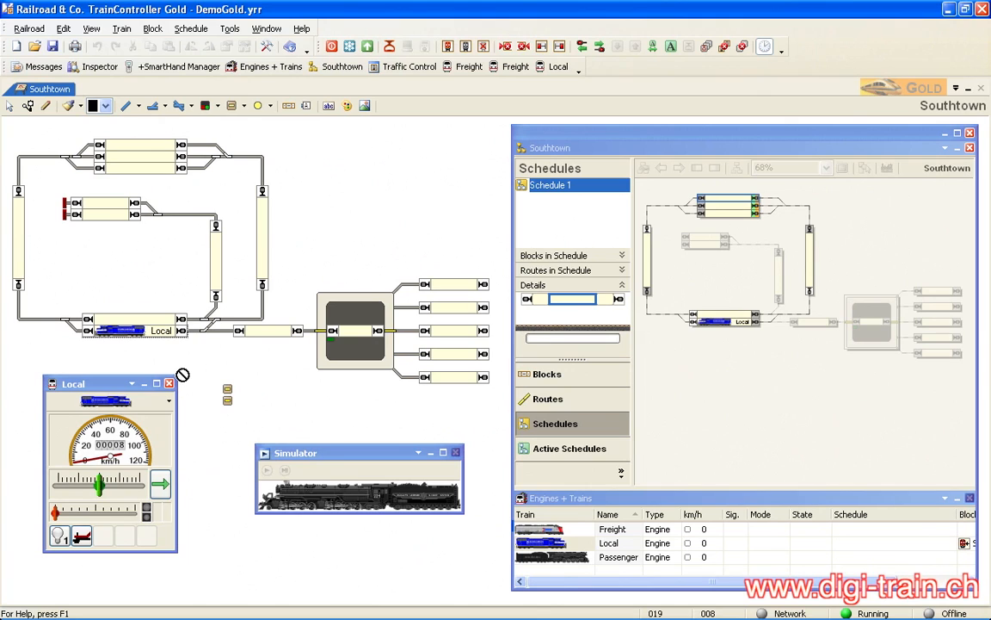